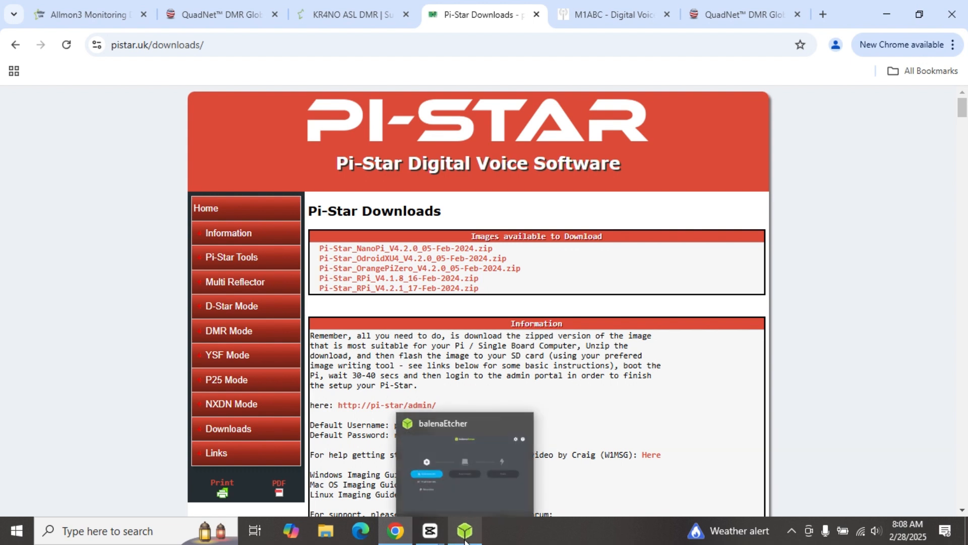
# Step: Bring up balenaEtcher and close it, returning to the Pi-Star downloads page
pyautogui.click(464, 540)
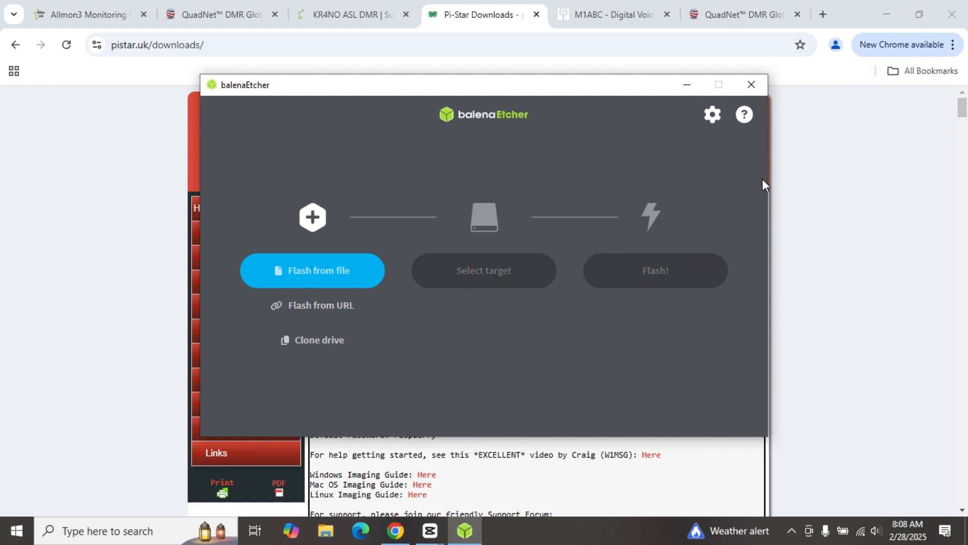
pyautogui.click(752, 89)
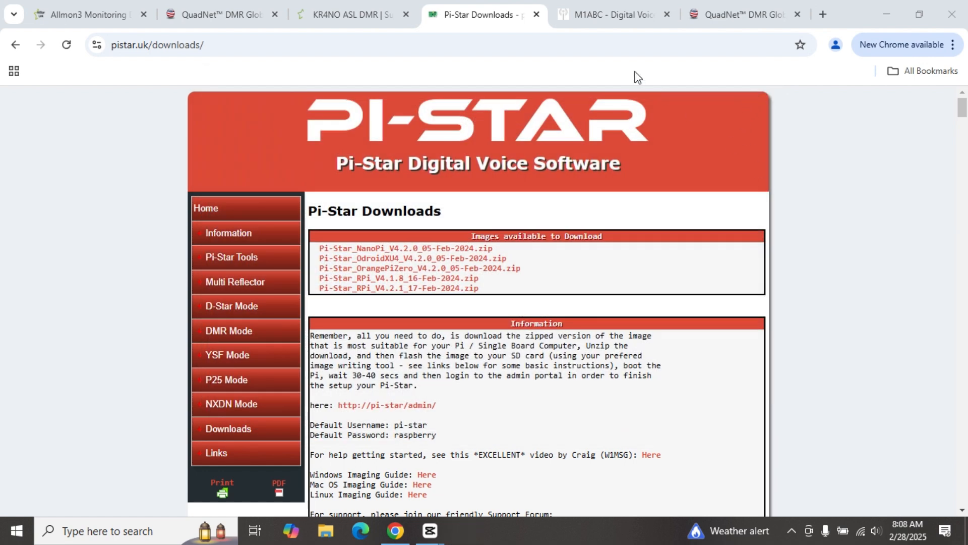
# Step: Switch to the M1ABC hotspot page and go through Dashboard back to Configuration
pyautogui.moveTo(613, 15)
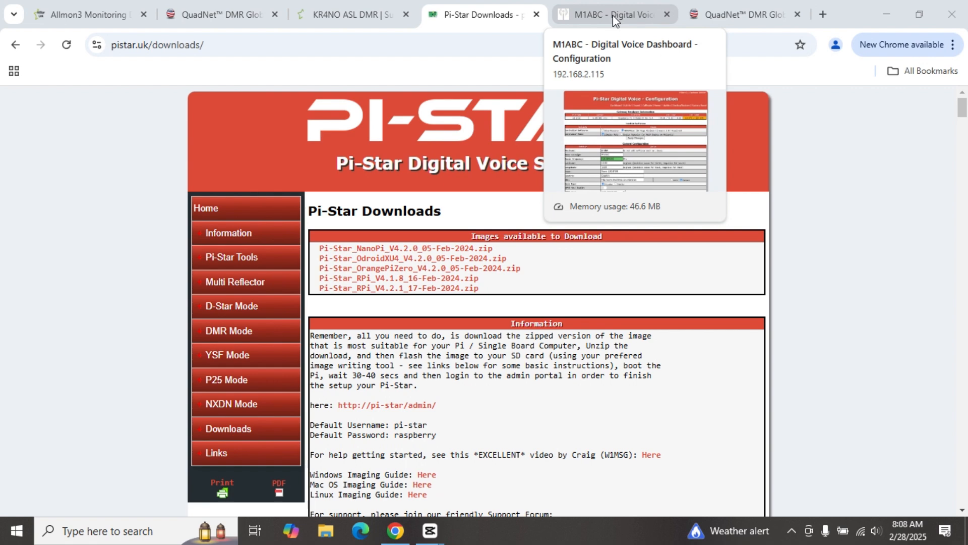
pyautogui.click(613, 16)
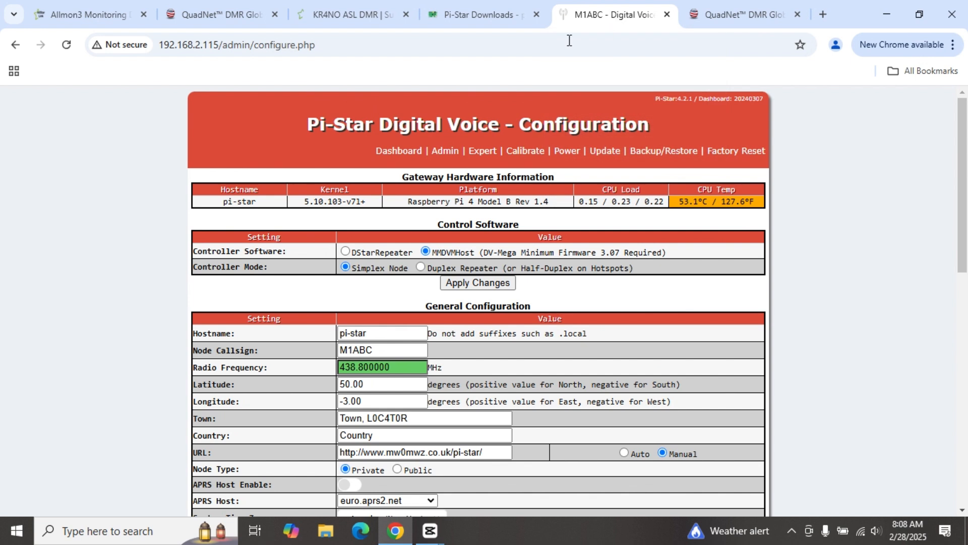
pyautogui.click(387, 152)
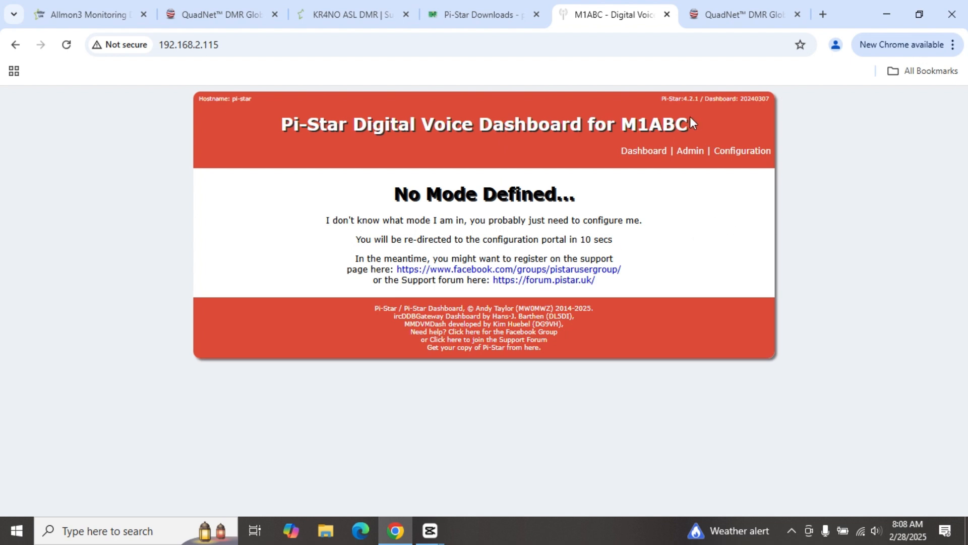
pyautogui.click(743, 157)
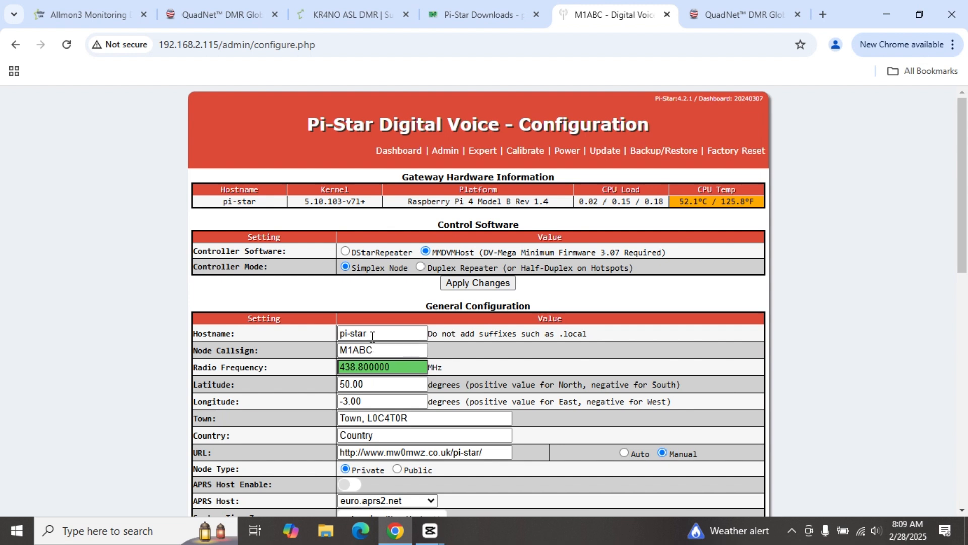
# Step: Replace the default node callsign with the station's own callsign from autofill
pyautogui.moveTo(374, 349); pyautogui.dragTo(328, 348)
pyautogui.press('BackSpace')
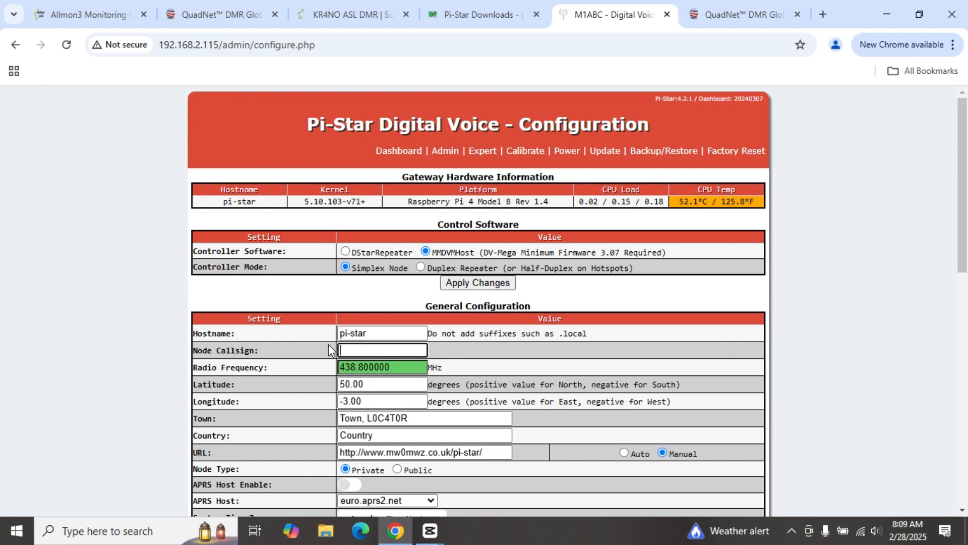
pyautogui.click(368, 349)
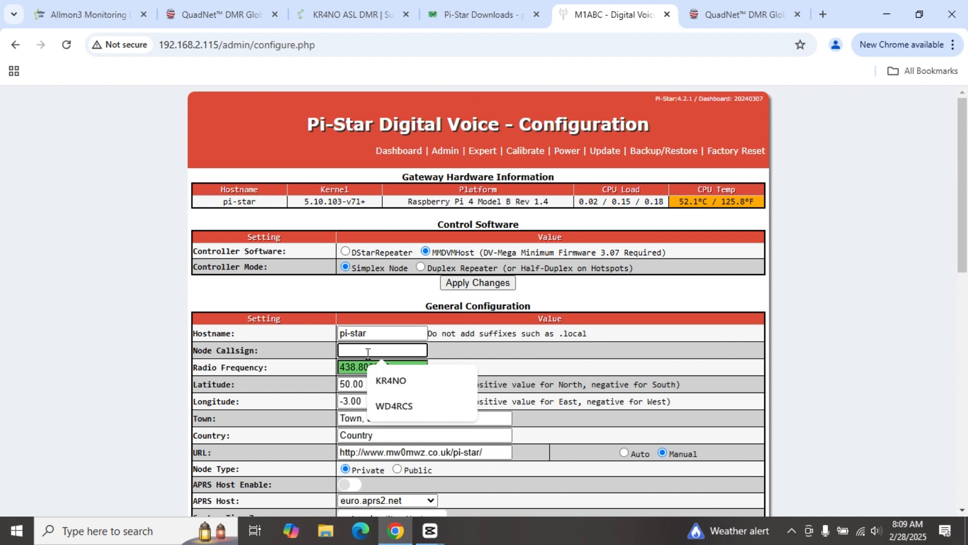
pyautogui.click(392, 382)
# Step: Set the radio frequency to 434.5500 MHz
pyautogui.press('Tab')
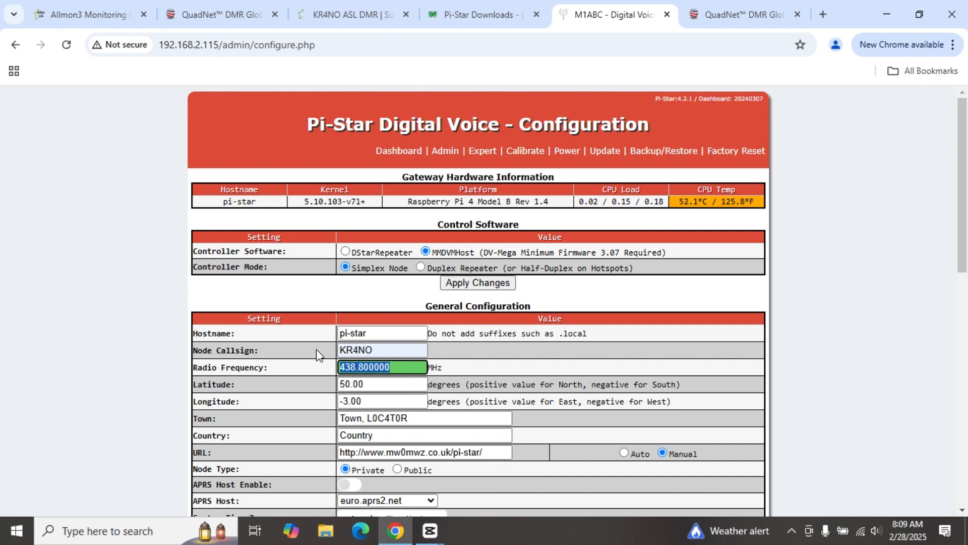
pyautogui.press('BackSpace')
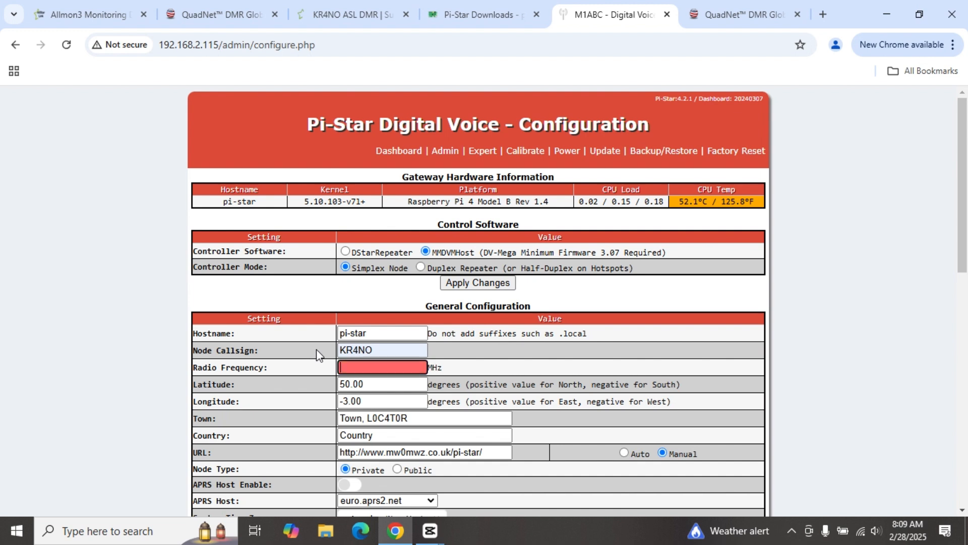
pyautogui.click(350, 367)
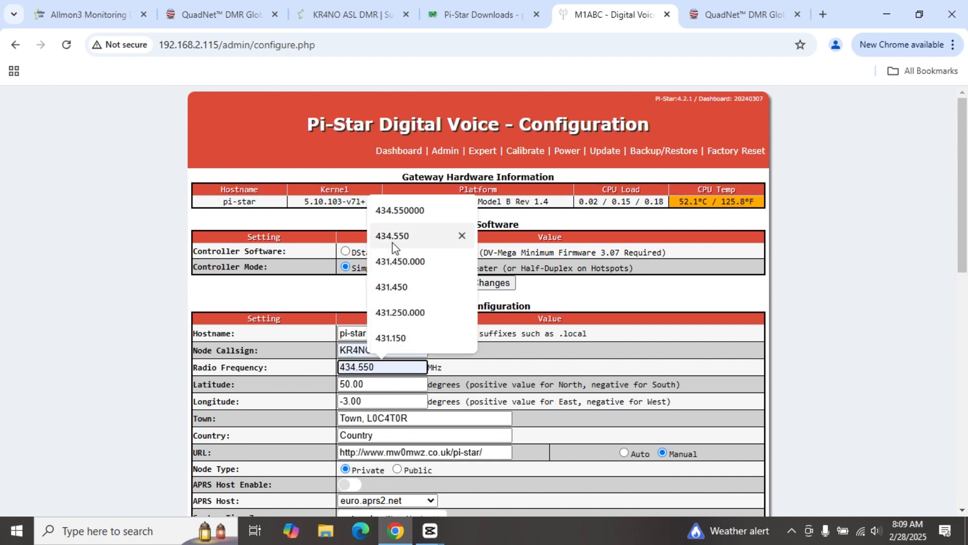
pyautogui.click(400, 215)
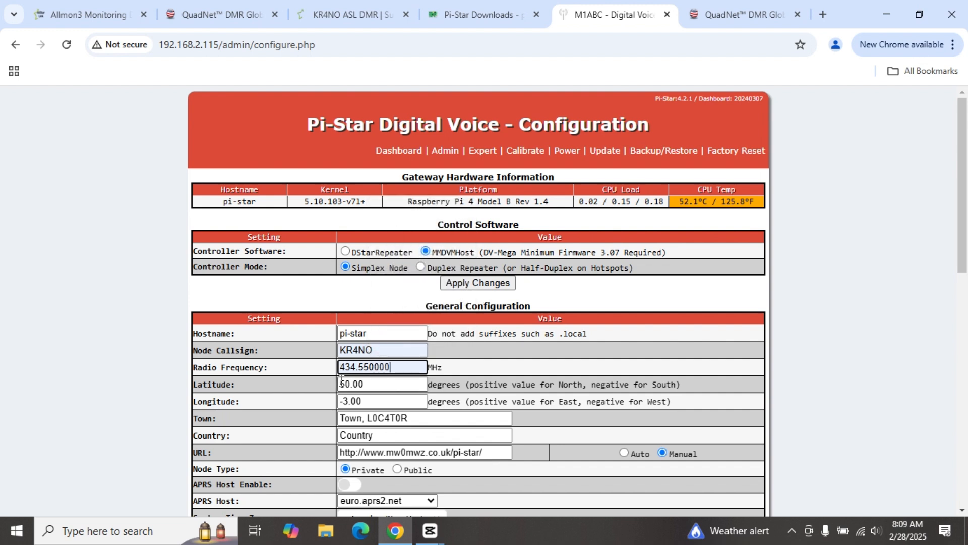
pyautogui.press('BackSpace')
pyautogui.press('BackSpace')
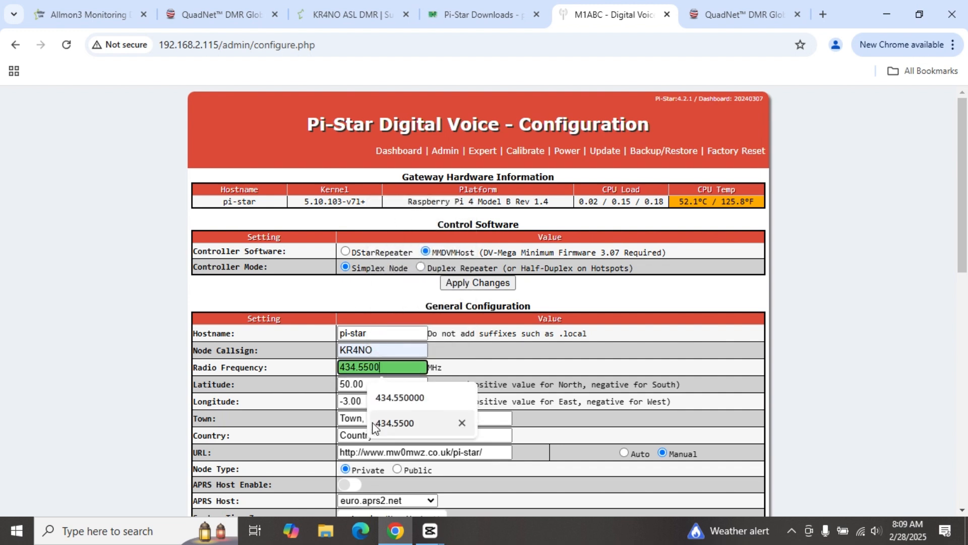
pyautogui.click(385, 425)
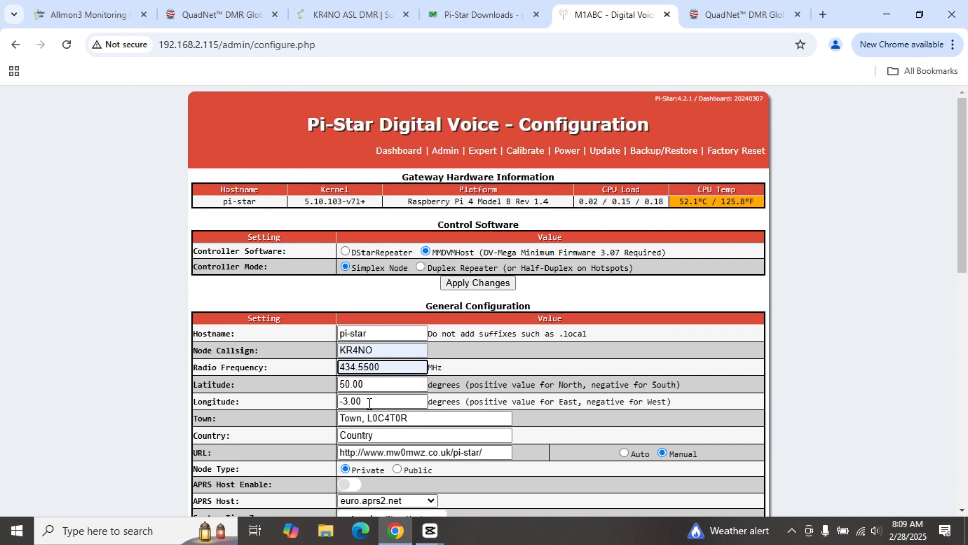
# Step: Skip latitude and longitude and set the town to 'Cowpens, SC'
pyautogui.click(373, 386)
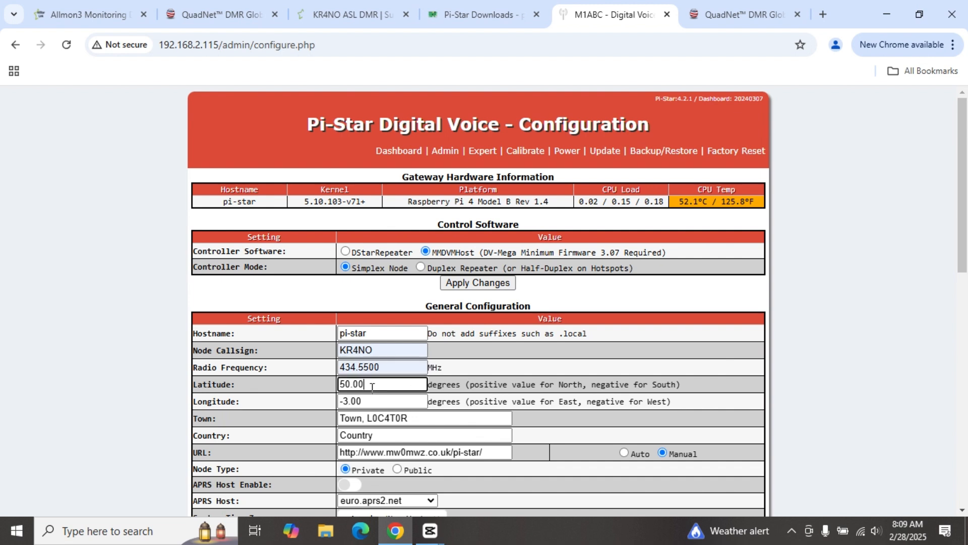
pyautogui.click(372, 400)
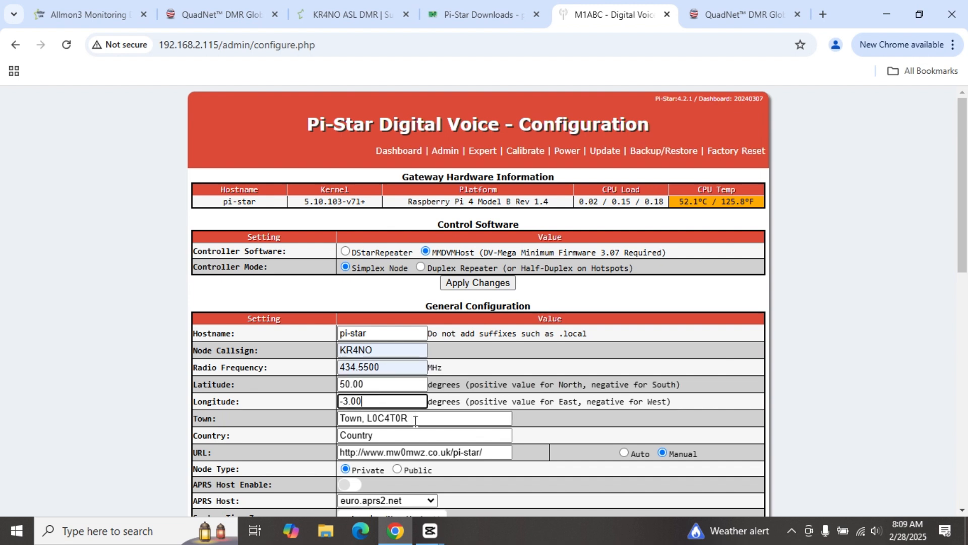
pyautogui.press('Tab')
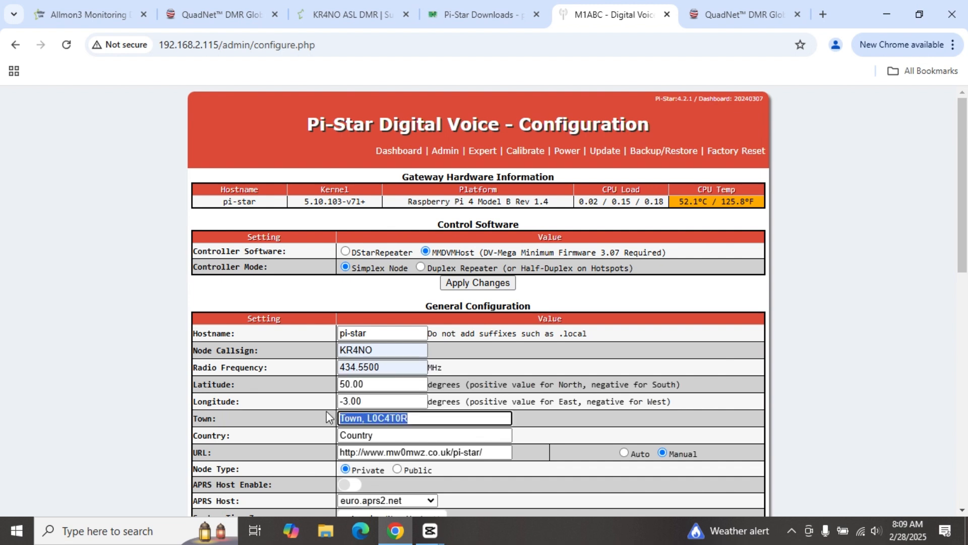
pyautogui.press('BackSpace')
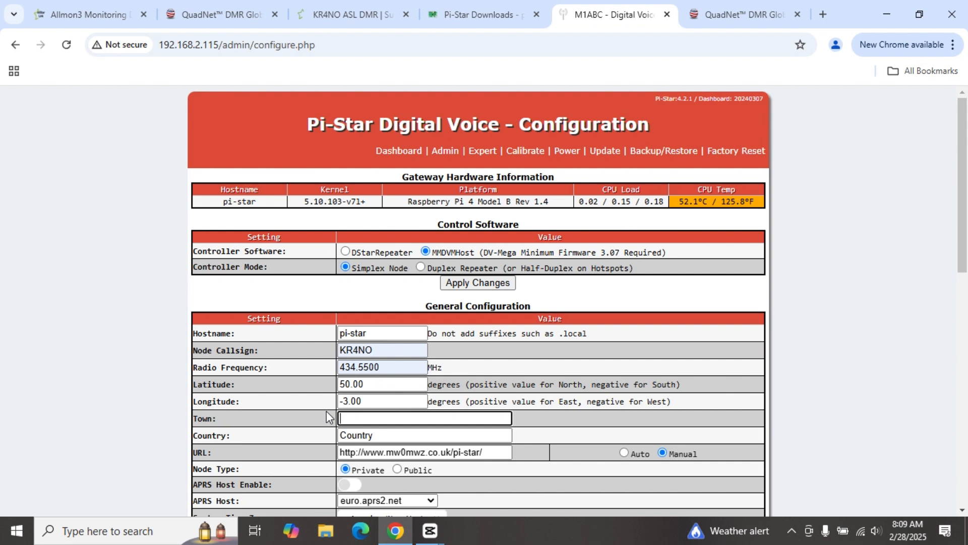
pyautogui.write('Cowpe')
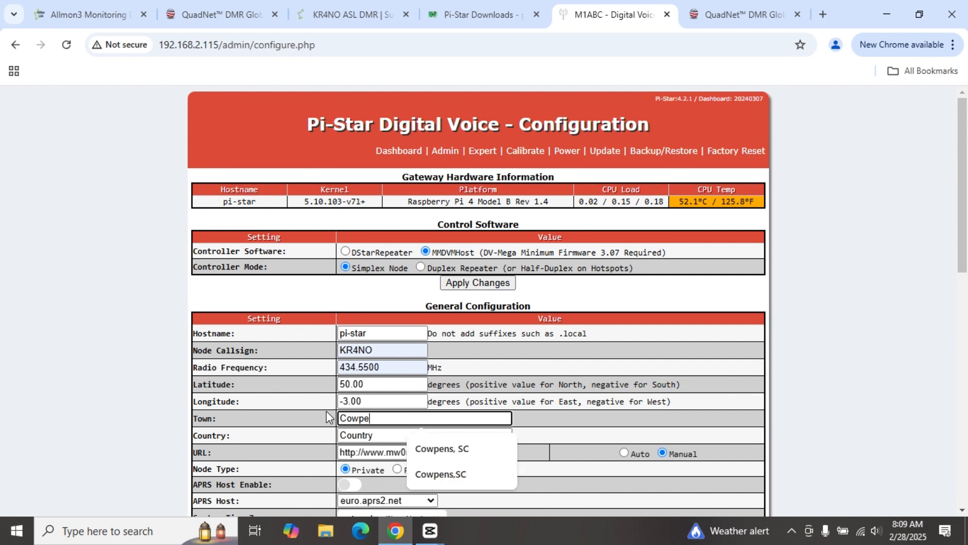
pyautogui.write('ns, ')
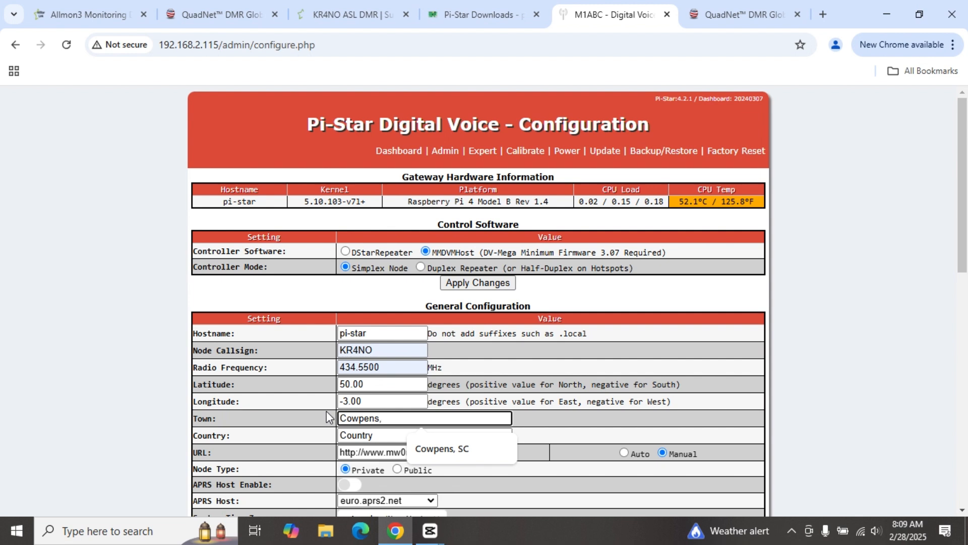
pyautogui.write('SC')
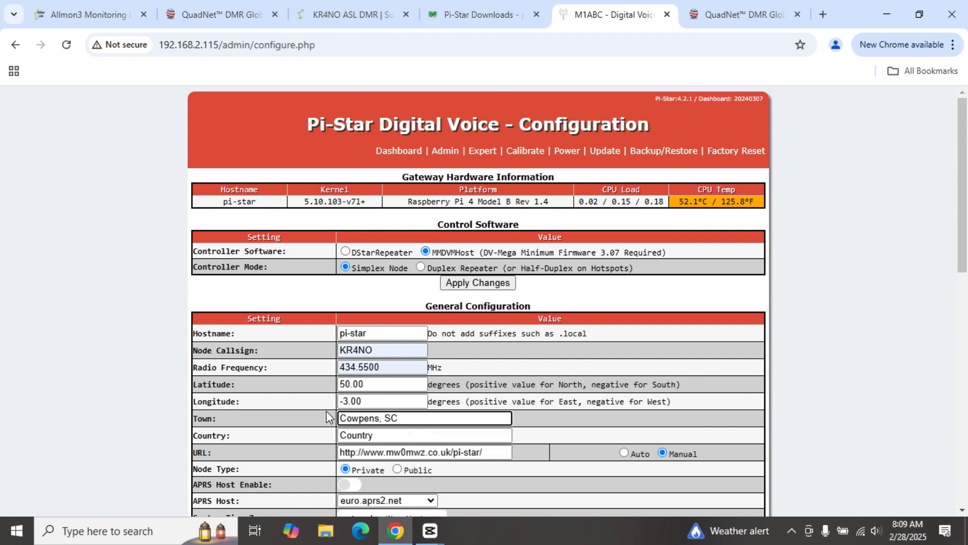
pyautogui.moveTo(383, 435); pyautogui.dragTo(341, 434)
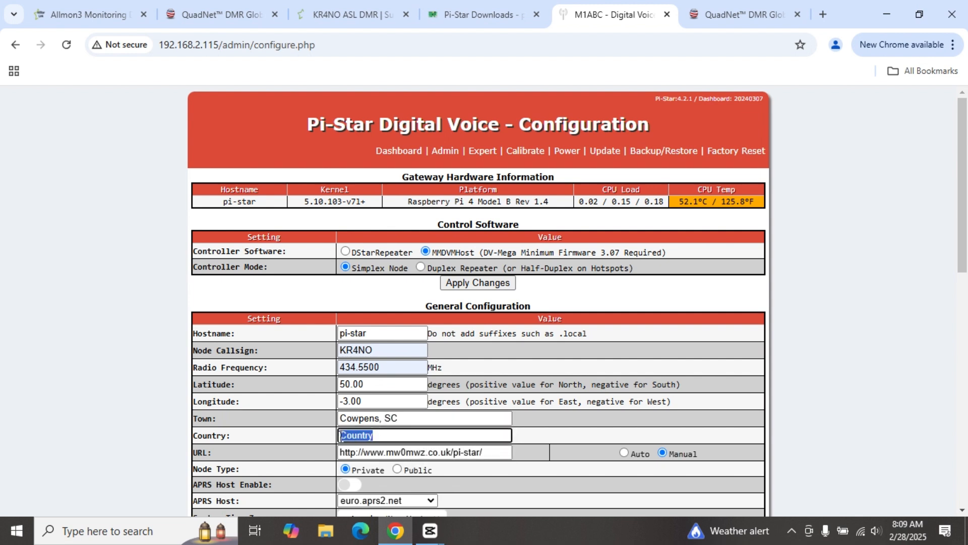
# Step: Set the country to USA and the dashboard URL to the station's QRZ page
pyautogui.press('BackSpace')
pyautogui.write('USA')
pyautogui.scroll(-3, 334, 437)
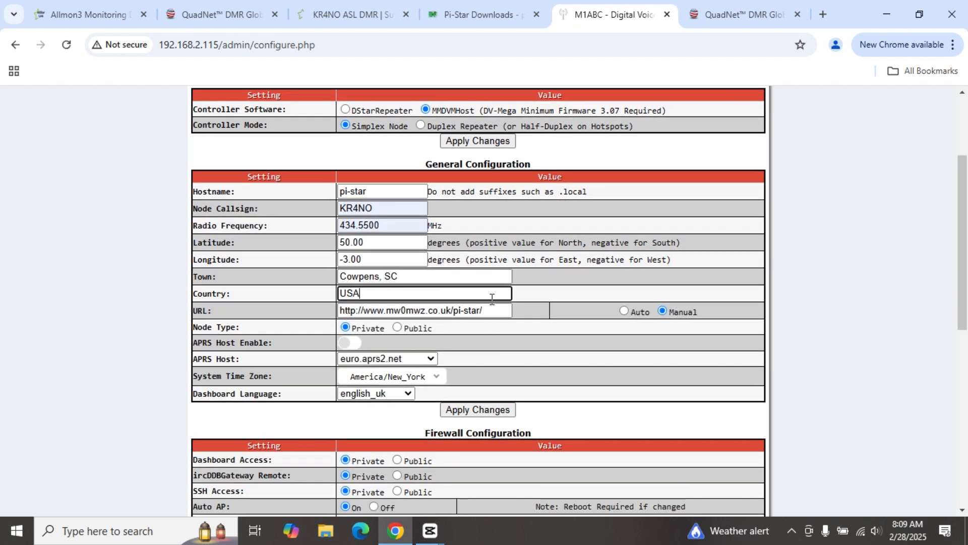
pyautogui.moveTo(489, 310); pyautogui.dragTo(343, 298)
pyautogui.press('BackSpace')
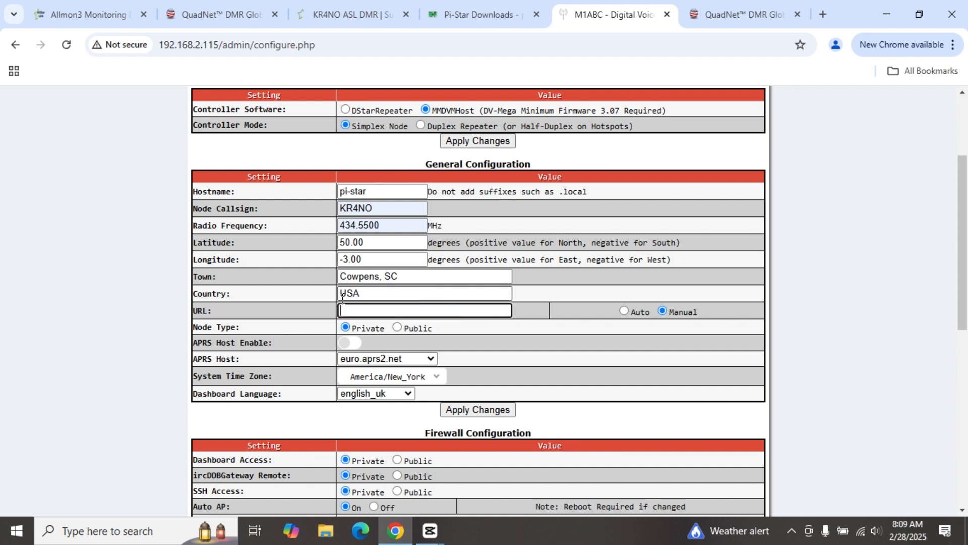
pyautogui.click(344, 309)
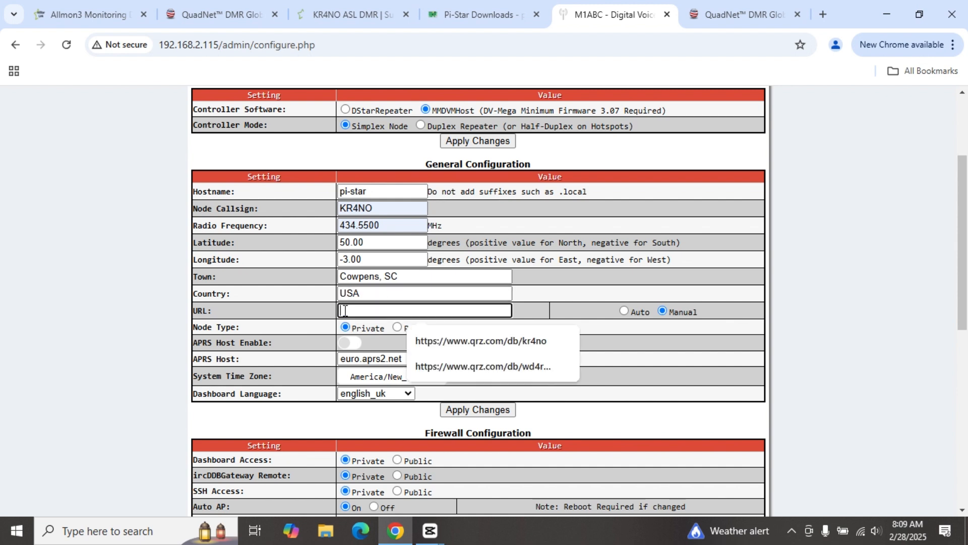
pyautogui.click(454, 345)
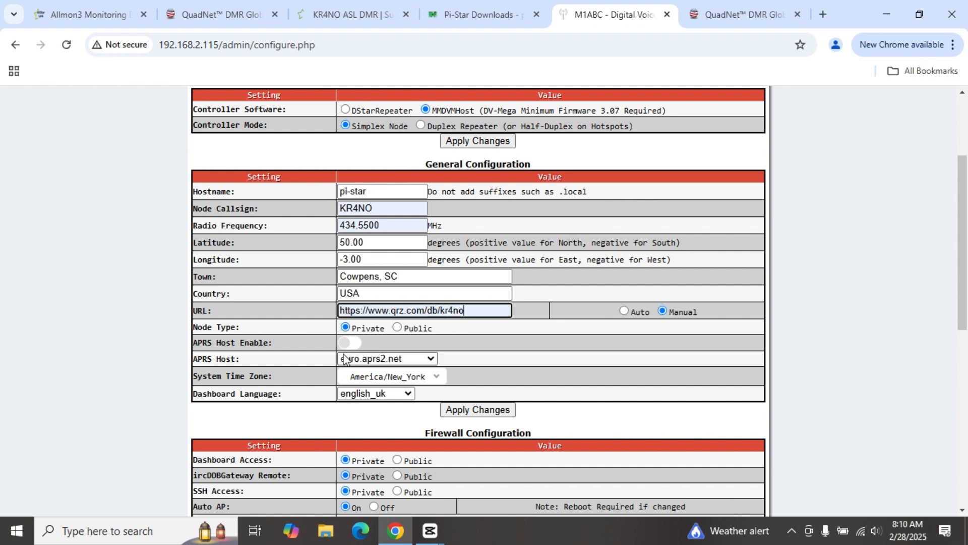
# Step: Change the dashboard language to english_us and apply the general configuration
pyautogui.click(408, 394)
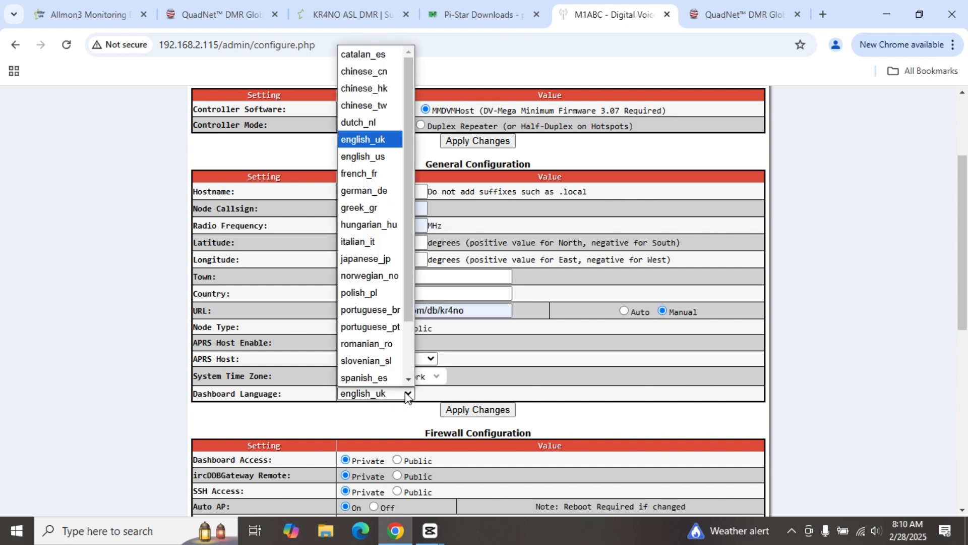
pyautogui.click(374, 156)
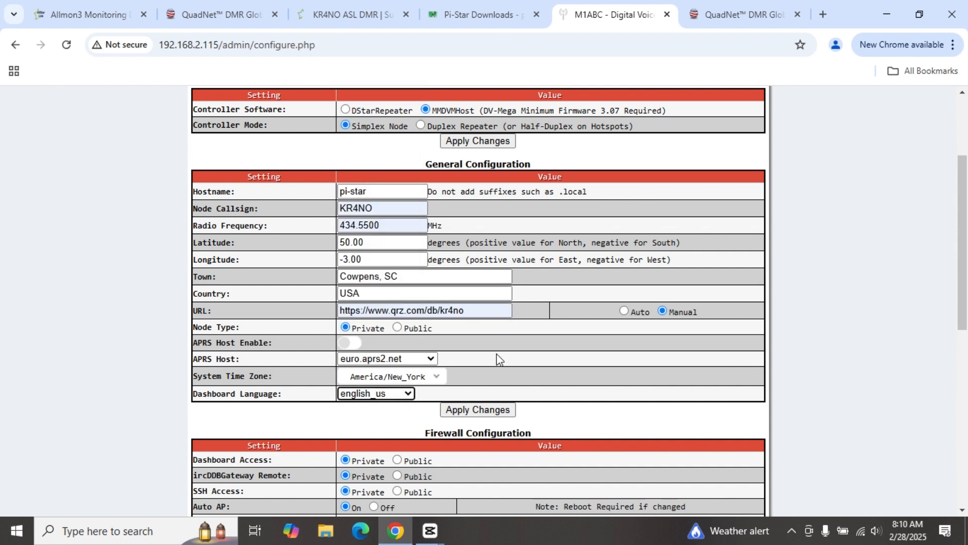
pyautogui.click(472, 410)
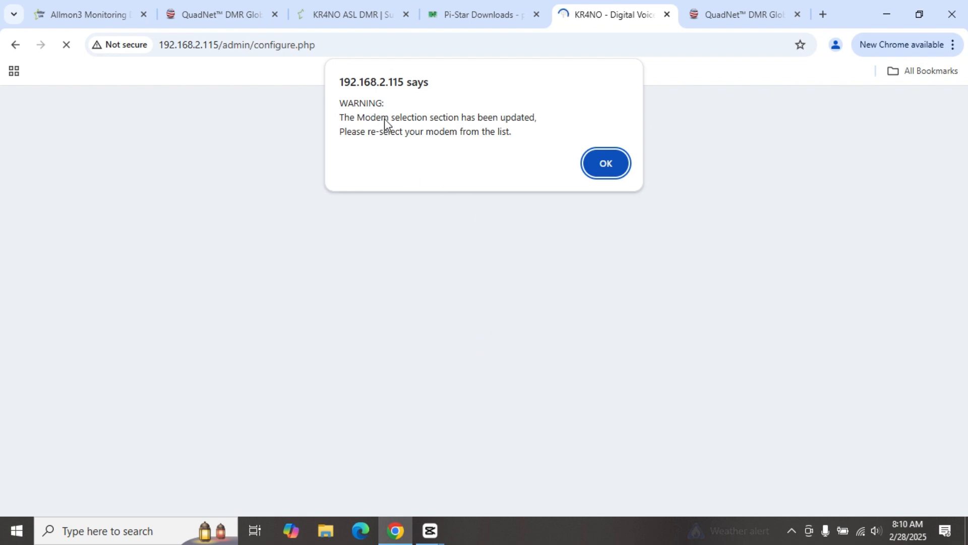
# Step: Dismiss the modem re-selection warning and turn on DMR Mode
pyautogui.click(598, 166)
pyautogui.scroll(-1, 382, 262)
pyautogui.scroll(-1, 382, 263)
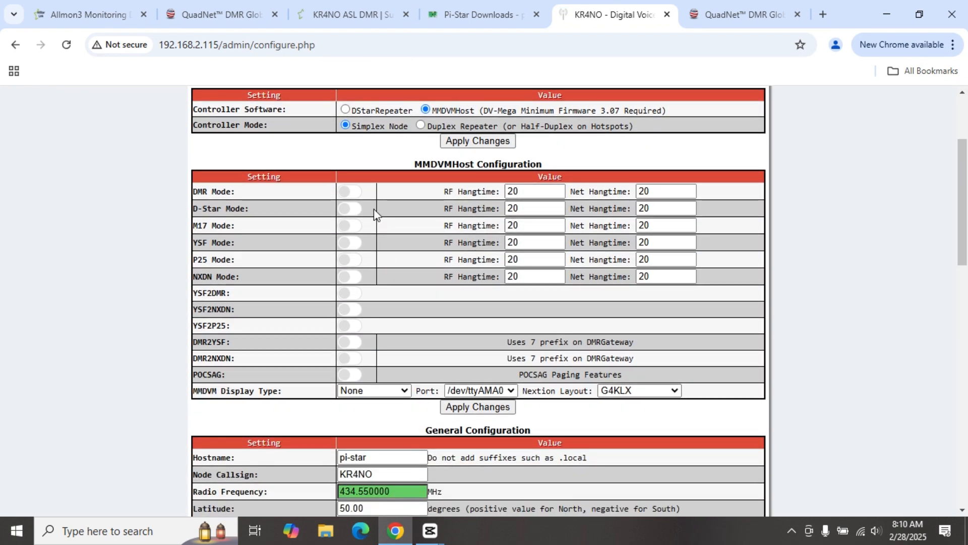
pyautogui.click(356, 197)
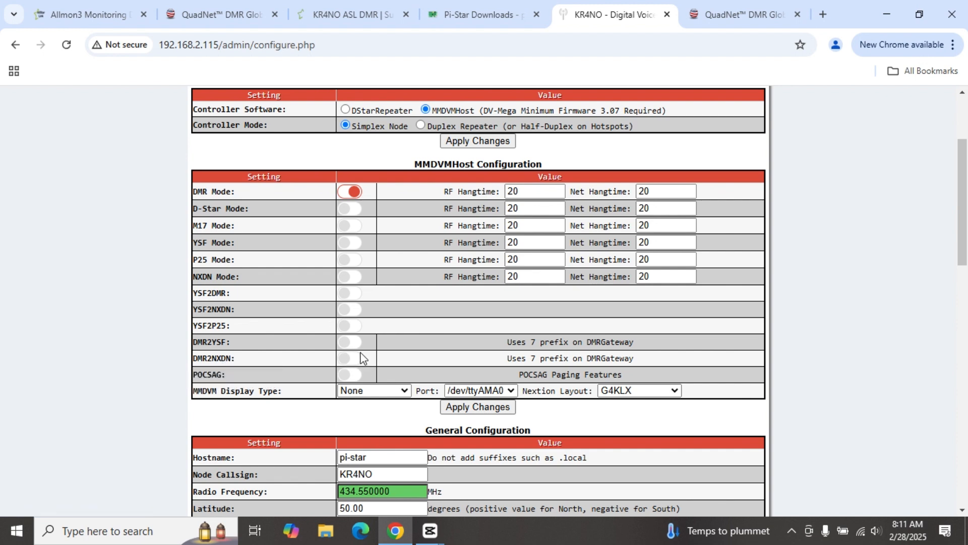
# Step: Set the MMDVM display type to OLED Type 3 and apply the MMDVMHost changes
pyautogui.scroll(-1, 364, 356)
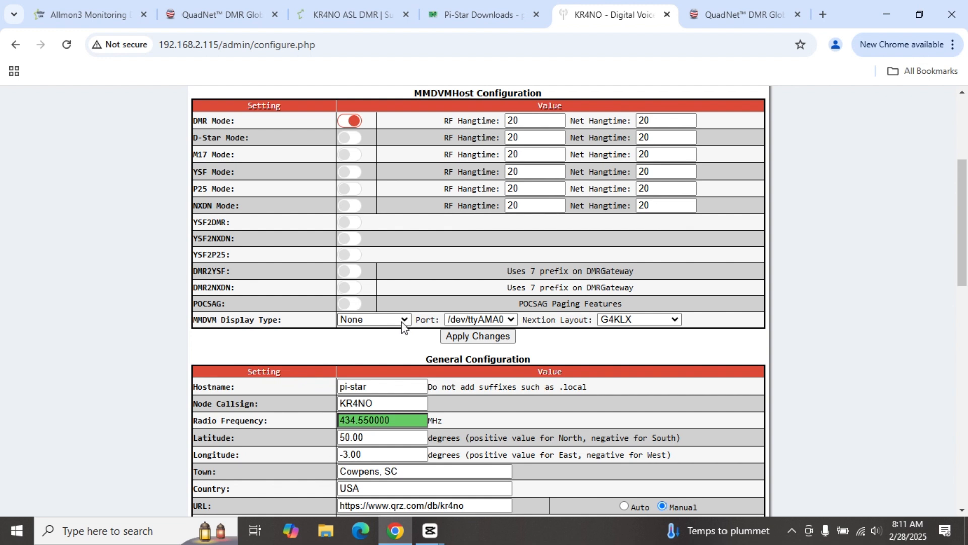
pyautogui.click(401, 321)
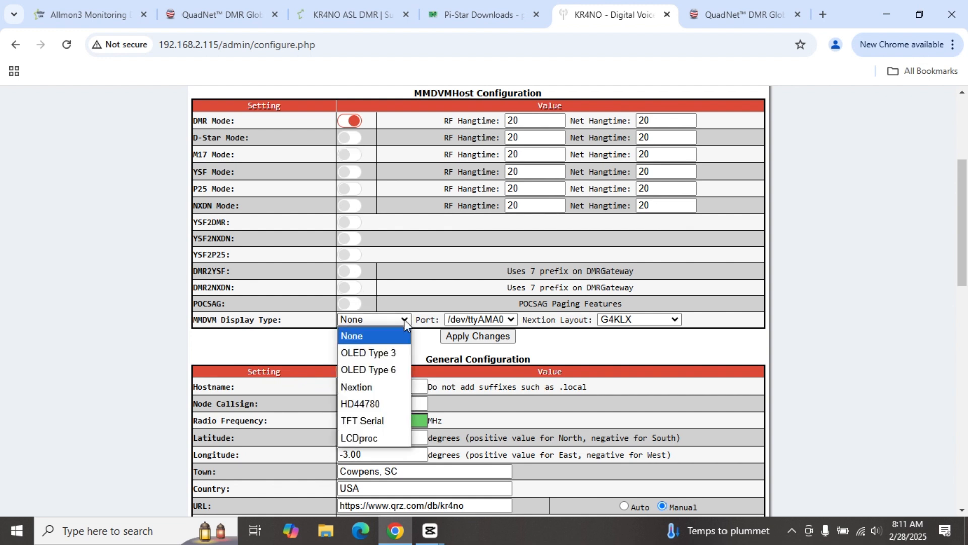
pyautogui.click(384, 352)
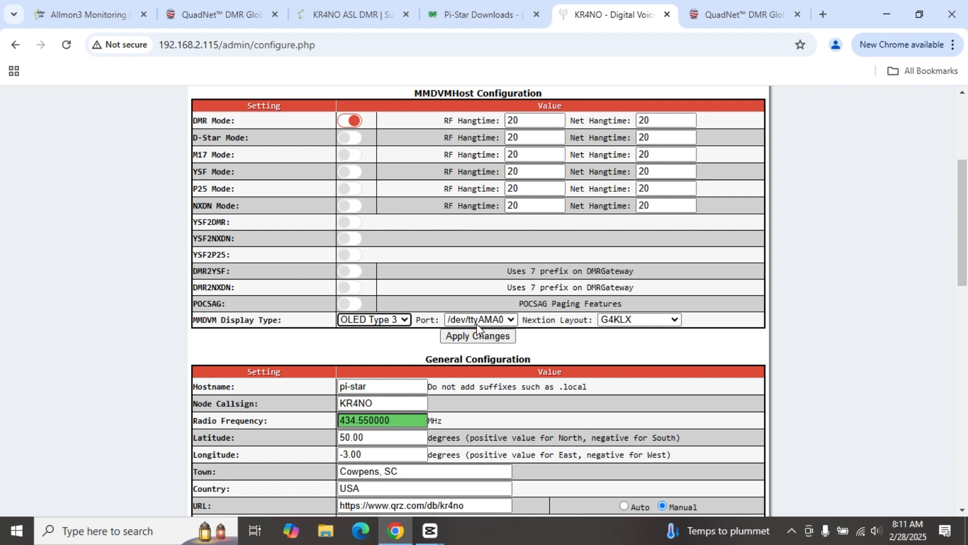
pyautogui.click(477, 336)
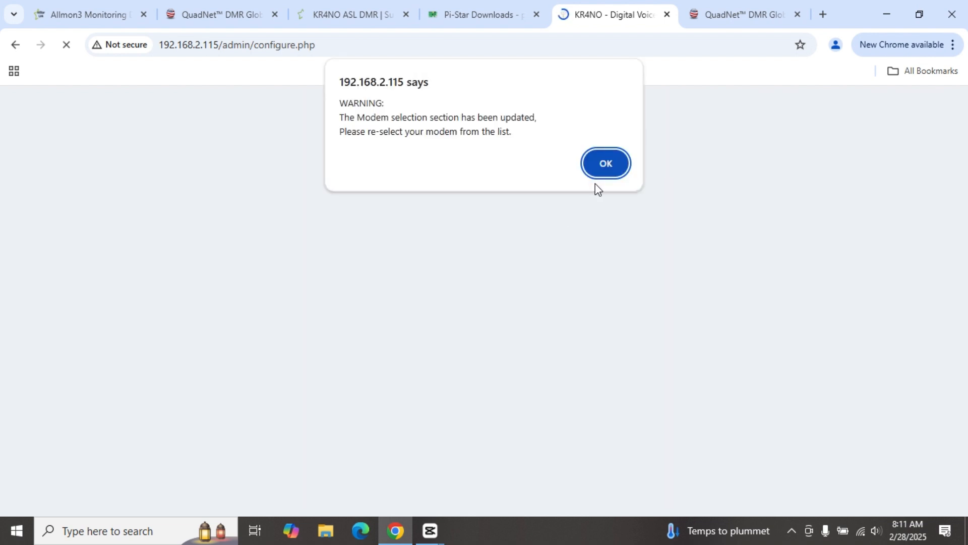
pyautogui.click(604, 173)
pyautogui.scroll(-4, 504, 247)
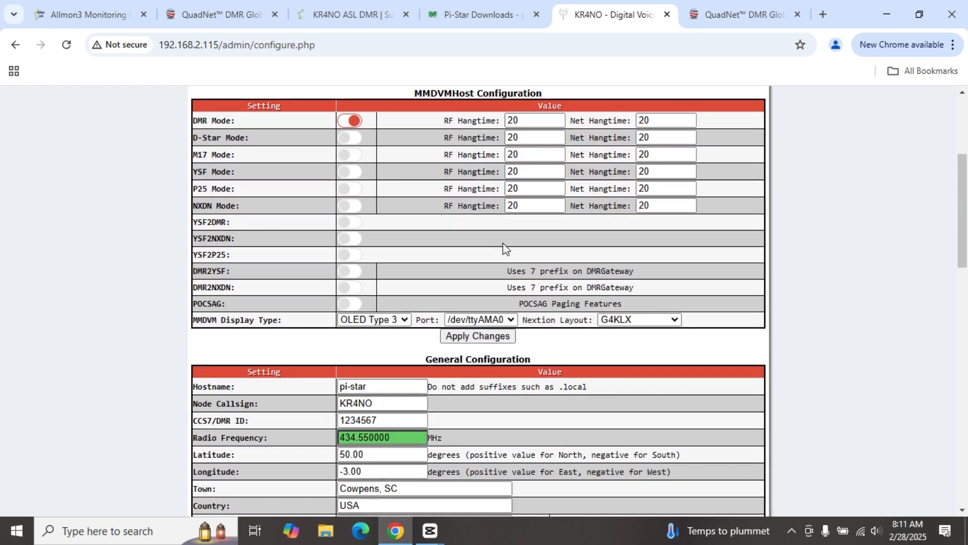
pyautogui.scroll(-3, 500, 259)
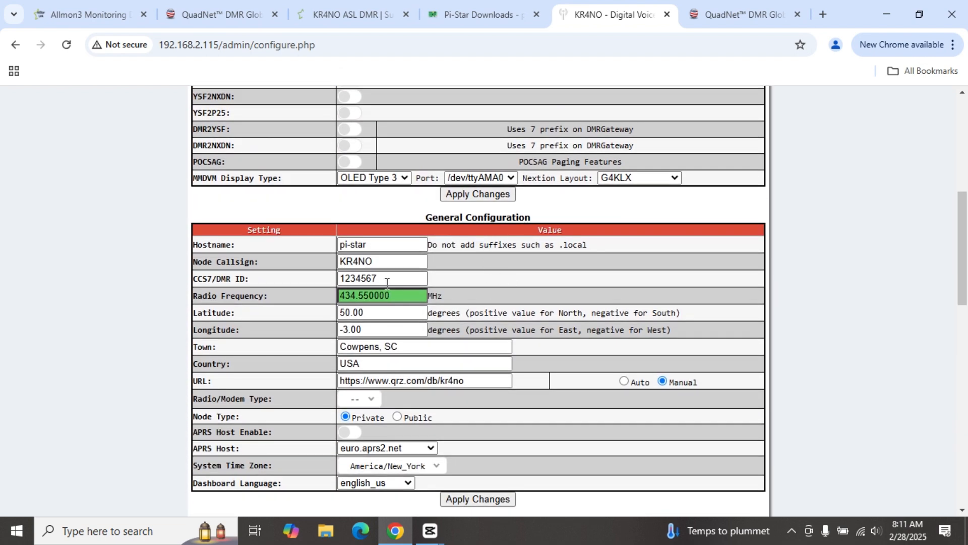
# Step: Replace the placeholder CCS7/DMR ID with the operator's saved DMR ID
pyautogui.moveTo(387, 281); pyautogui.dragTo(338, 282)
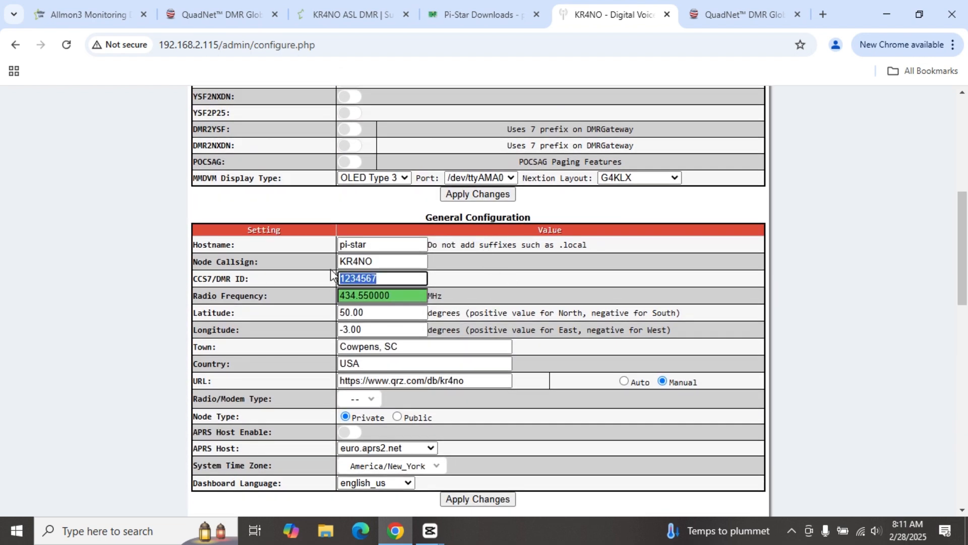
pyautogui.press('BackSpace')
pyautogui.click(345, 277)
pyautogui.click(387, 305)
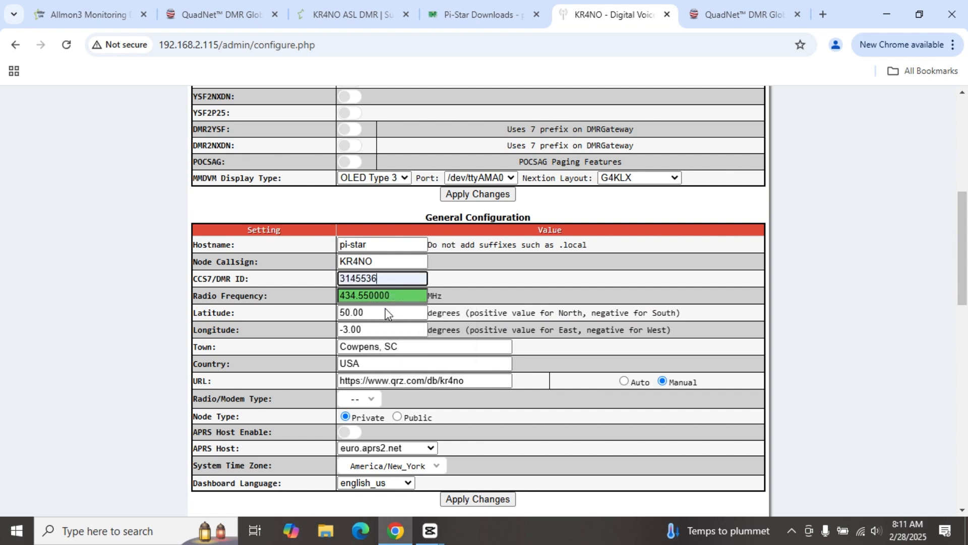
pyautogui.scroll(-1, 385, 310)
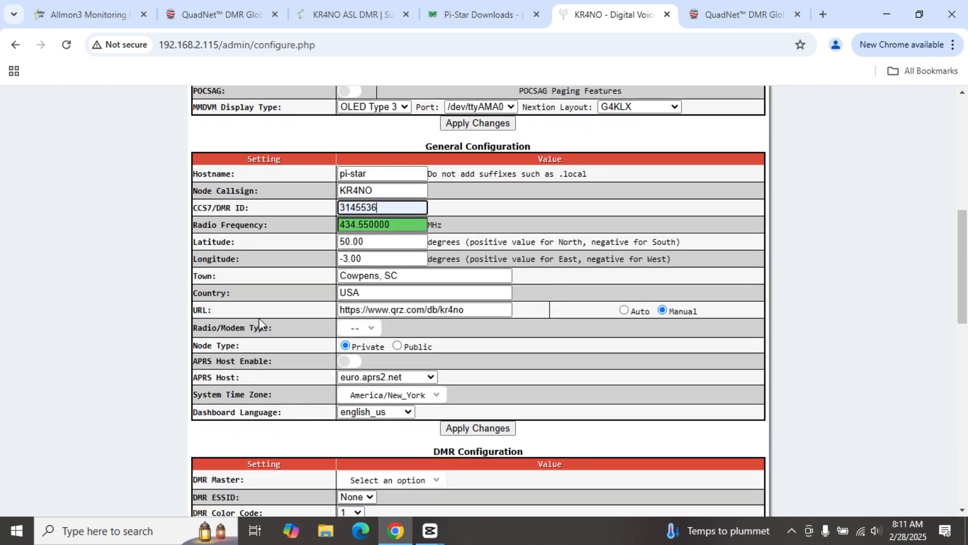
# Step: Set the radio/modem type to STM32-DVM / MMDVM_HS - Raspberry Pi Hat (GPIO)
pyautogui.click(372, 329)
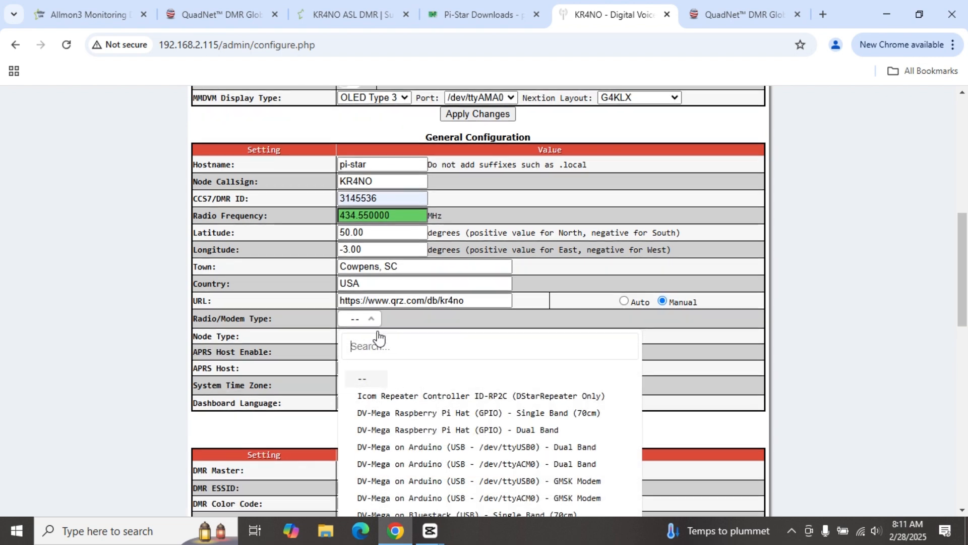
pyautogui.scroll(-1, 480, 313)
pyautogui.scroll(-1, 479, 313)
pyautogui.scroll(-5, 439, 303)
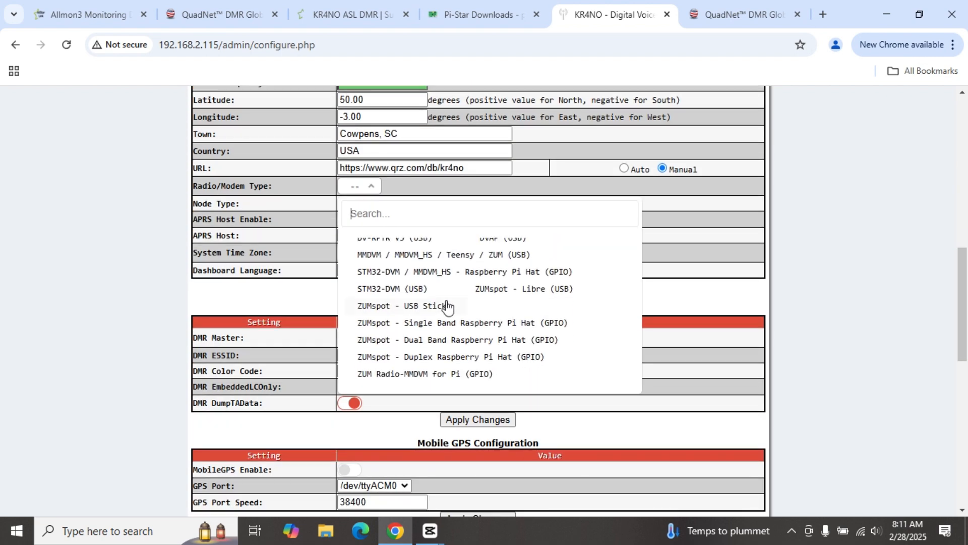
pyautogui.scroll(-5, 430, 304)
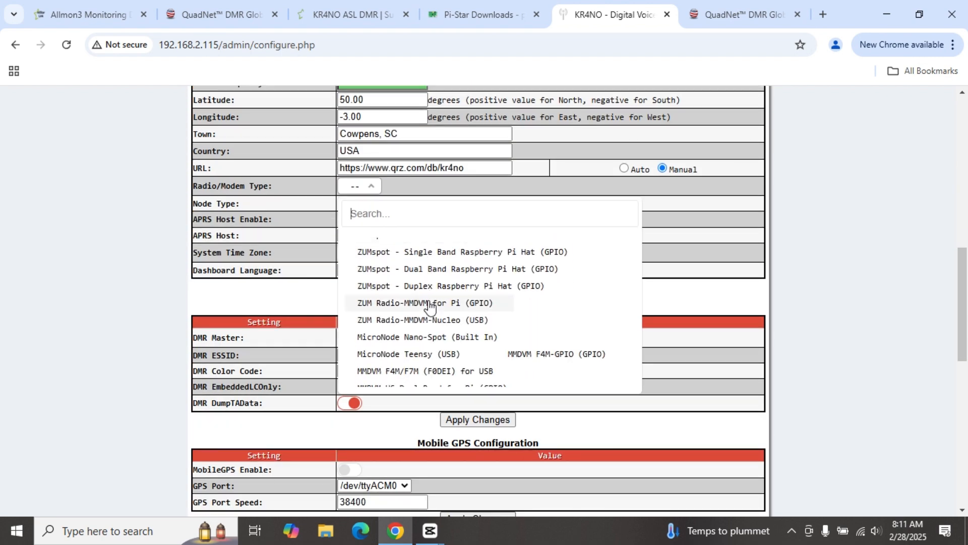
pyautogui.scroll(4, 433, 304)
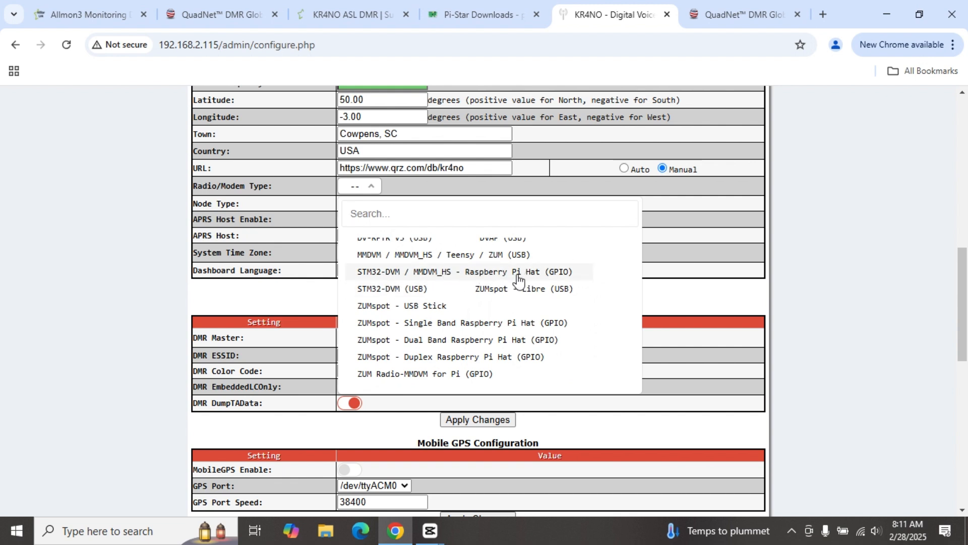
pyautogui.click(497, 274)
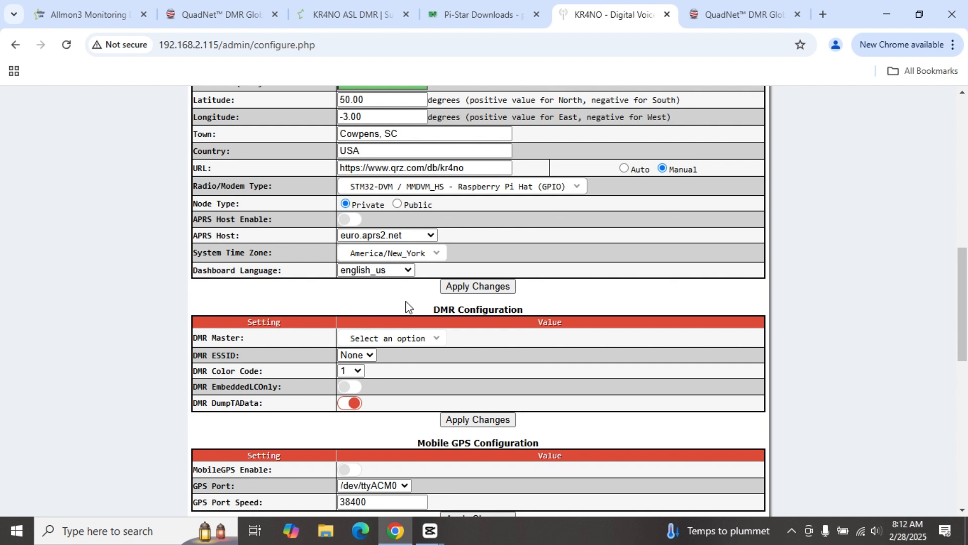
# Step: Set the DMR master to HB_US_Quadnet_1_GA and the DMR ESSID to 06
pyautogui.scroll(-3, 425, 287)
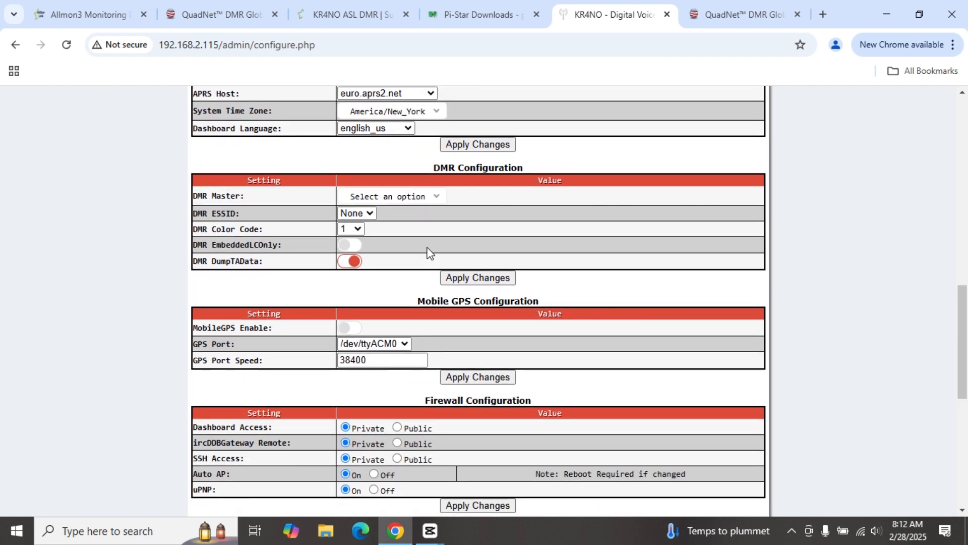
pyautogui.click(435, 198)
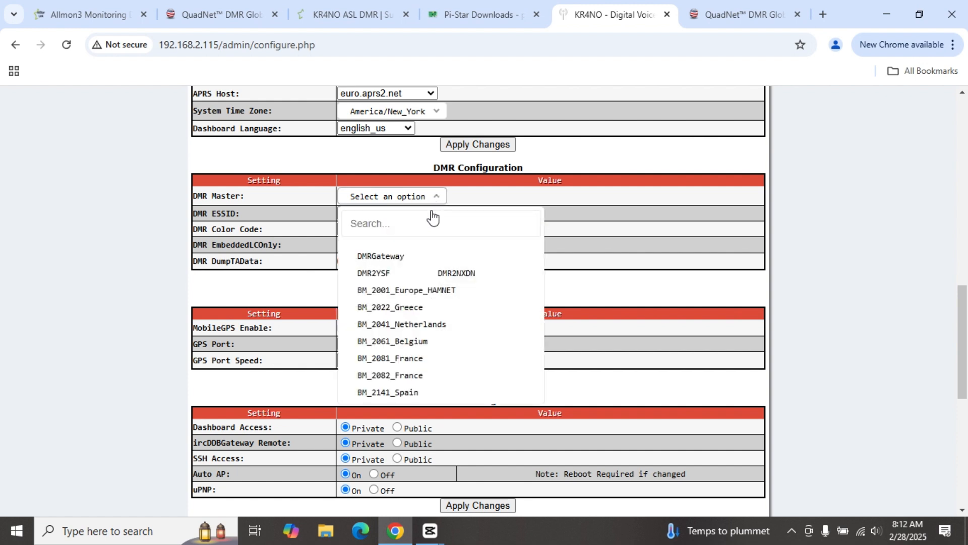
pyautogui.scroll(-2, 554, 210)
pyautogui.scroll(-15, 426, 219)
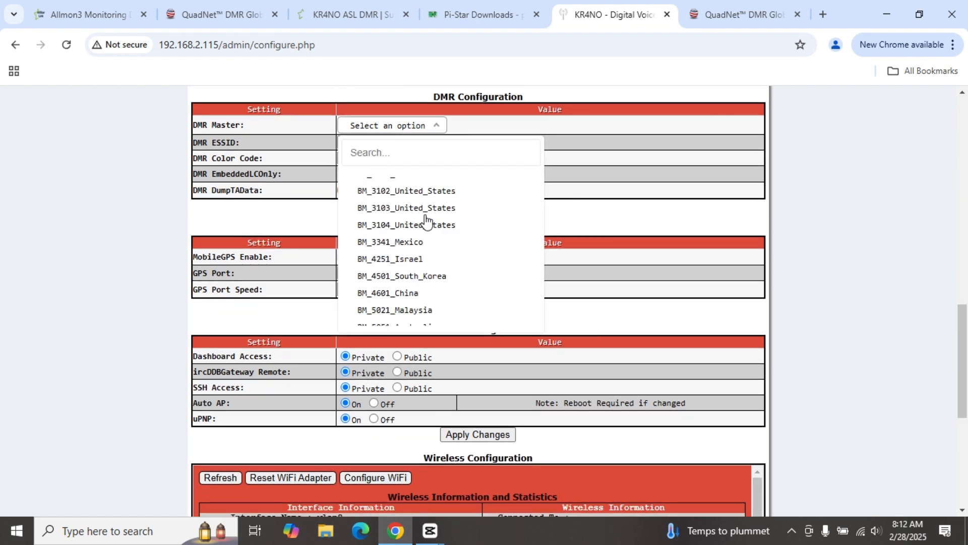
pyautogui.scroll(-20, 426, 220)
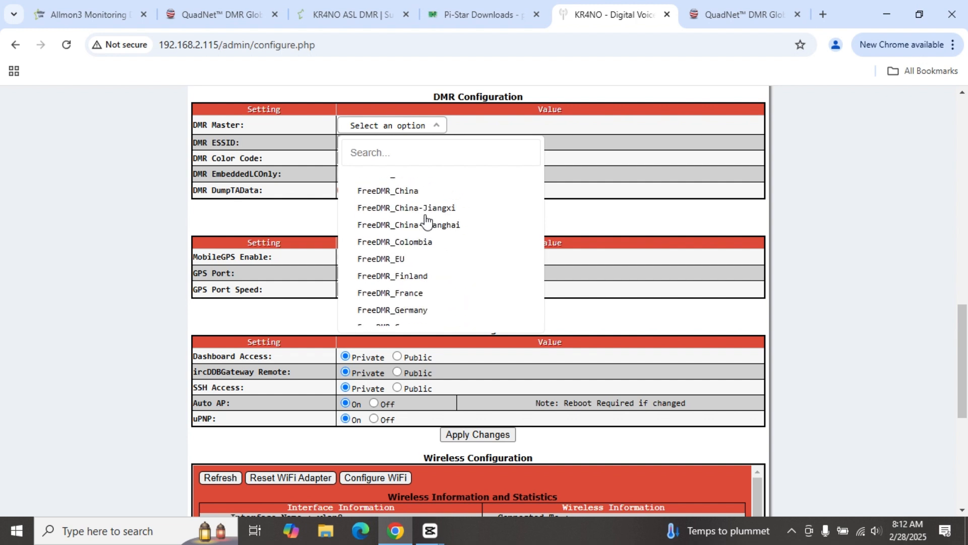
pyautogui.scroll(-20, 426, 220)
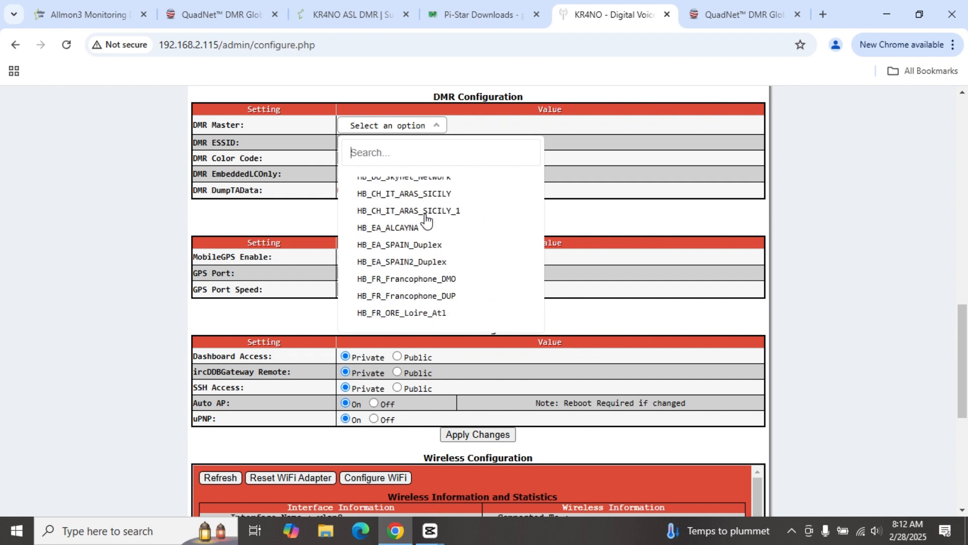
pyautogui.scroll(-12, 426, 224)
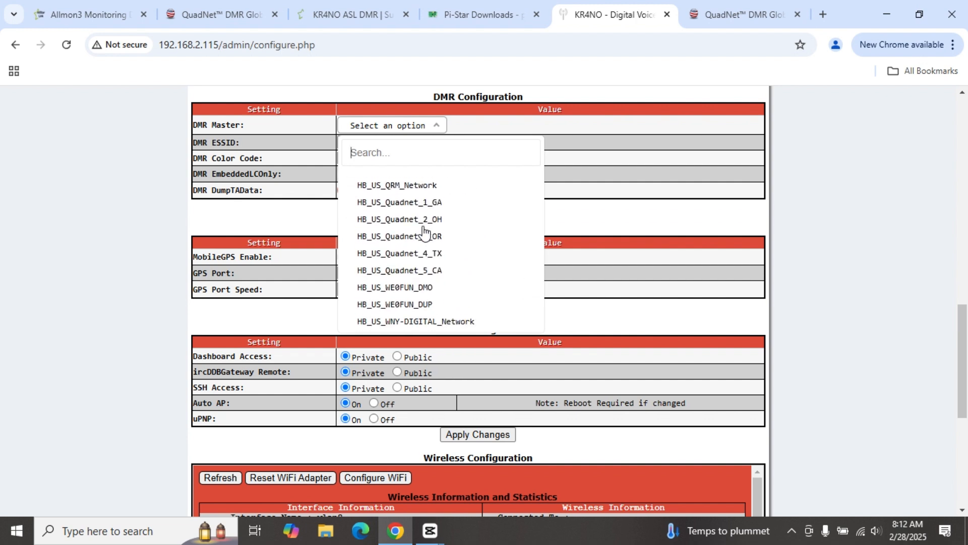
pyautogui.click(409, 201)
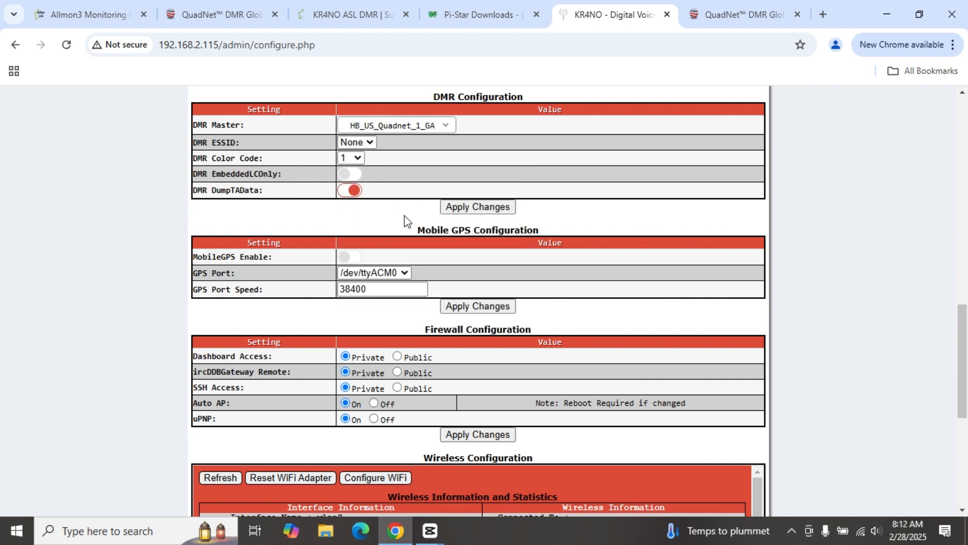
pyautogui.click(371, 147)
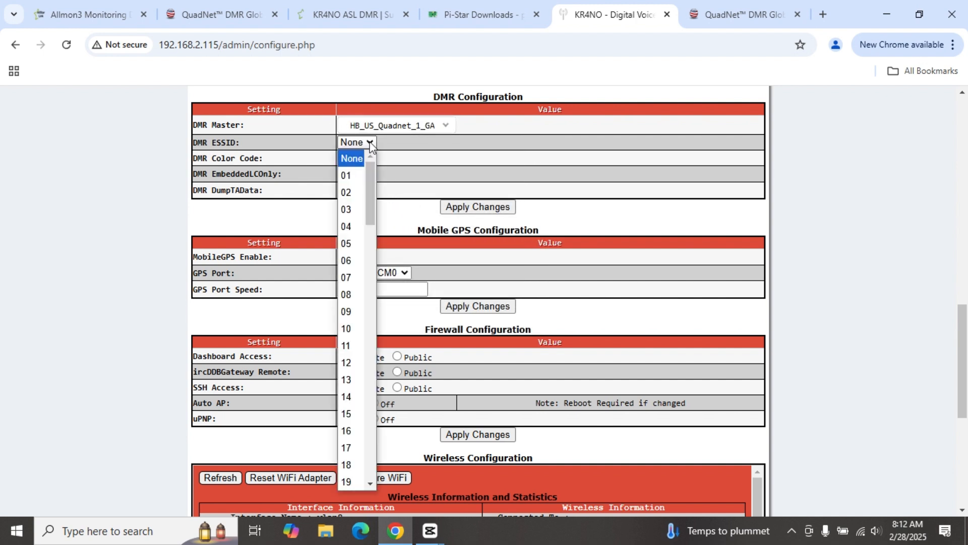
pyautogui.click(351, 261)
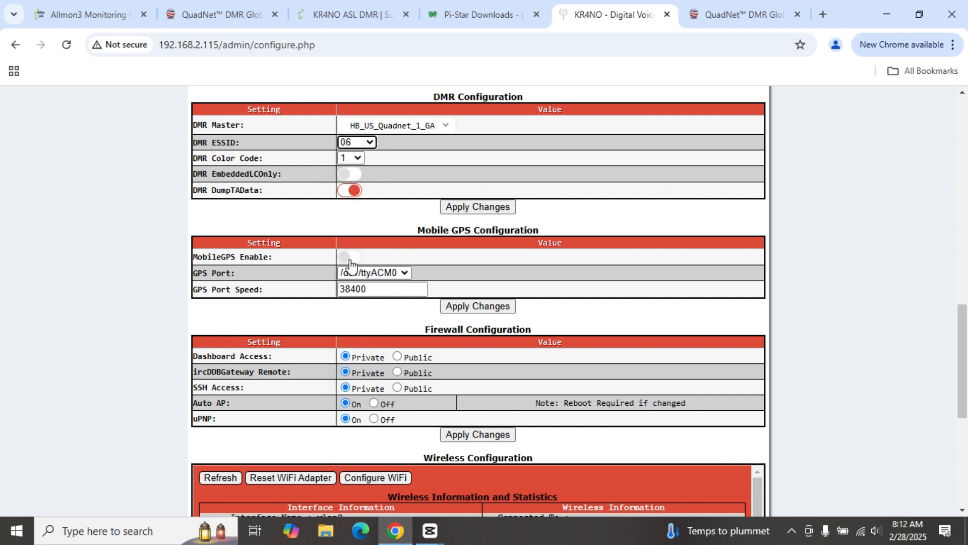
# Step: Apply the DMR configuration with ESSID 06
pyautogui.click(479, 207)
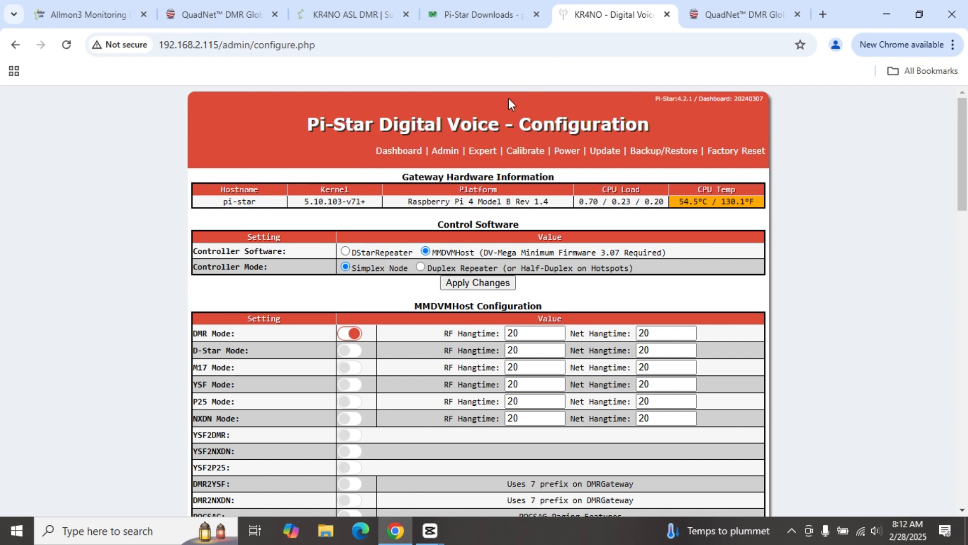
pyautogui.scroll(-10, 422, 174)
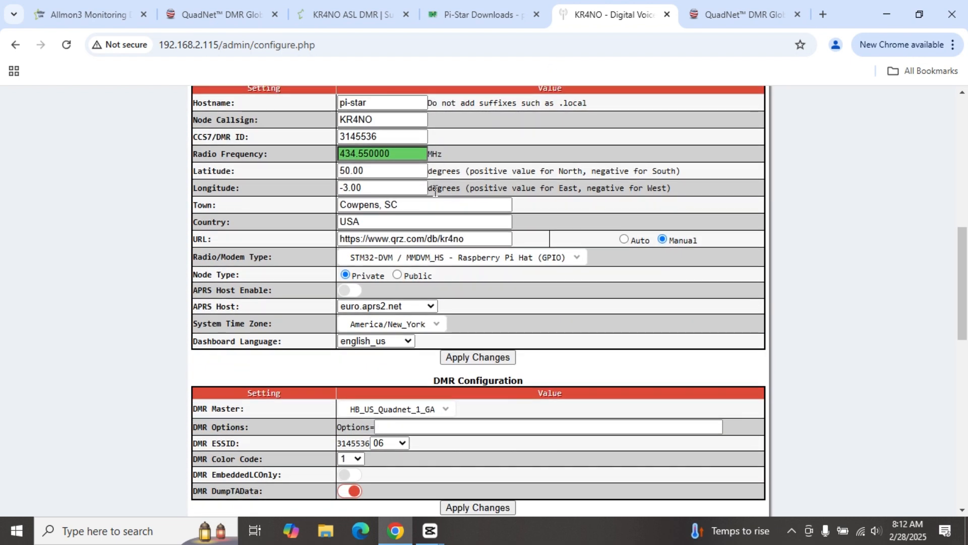
pyautogui.scroll(-3, 447, 176)
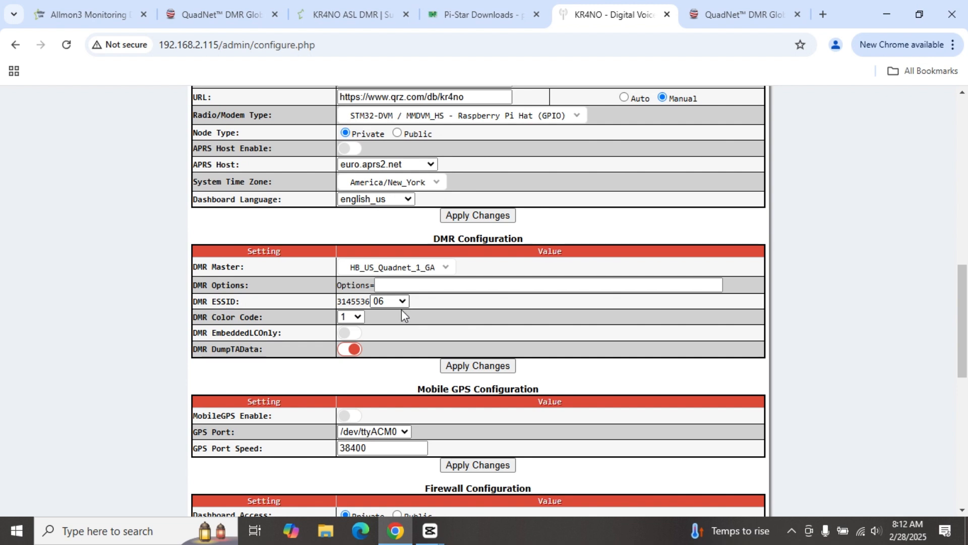
# Step: Fill DMR Options with the saved PASS= entry holding the network password
pyautogui.click(392, 290)
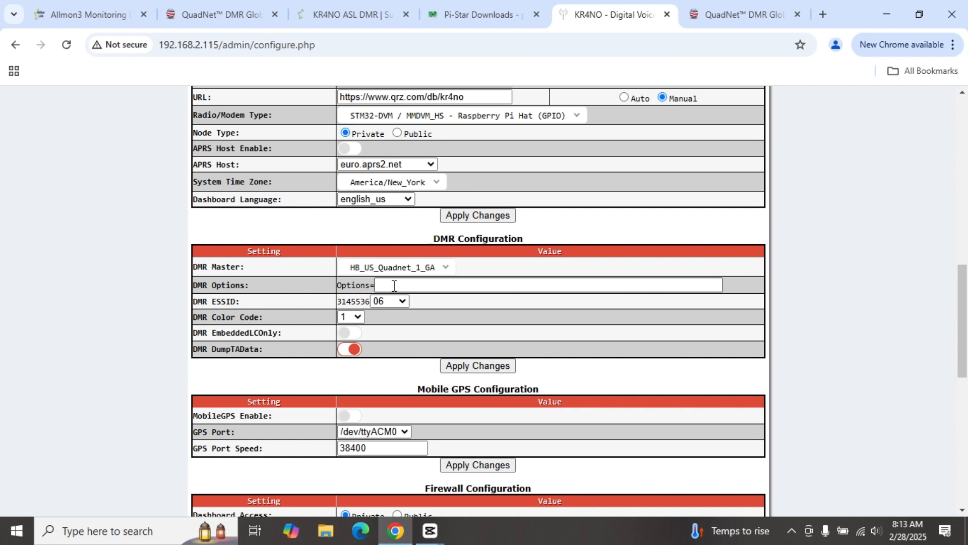
pyautogui.click(382, 284)
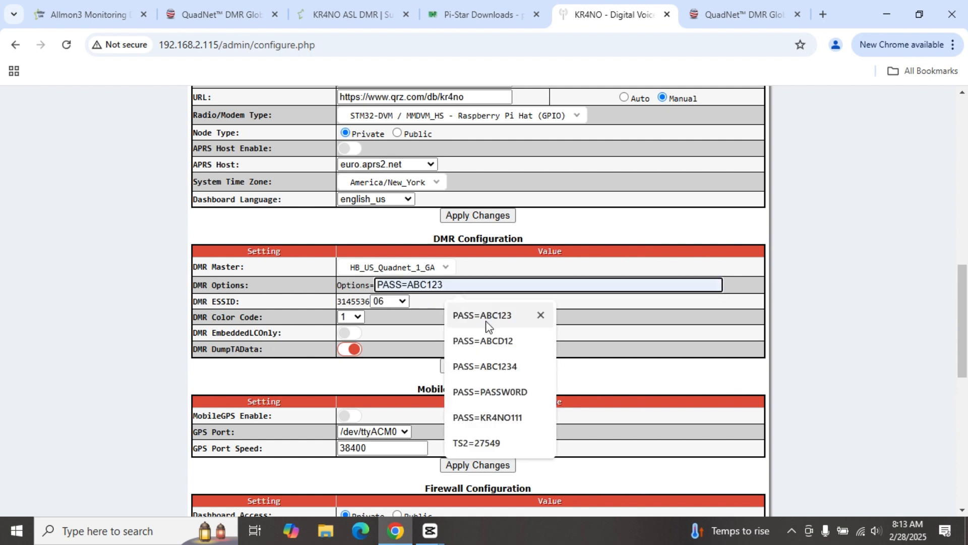
pyautogui.click(485, 340)
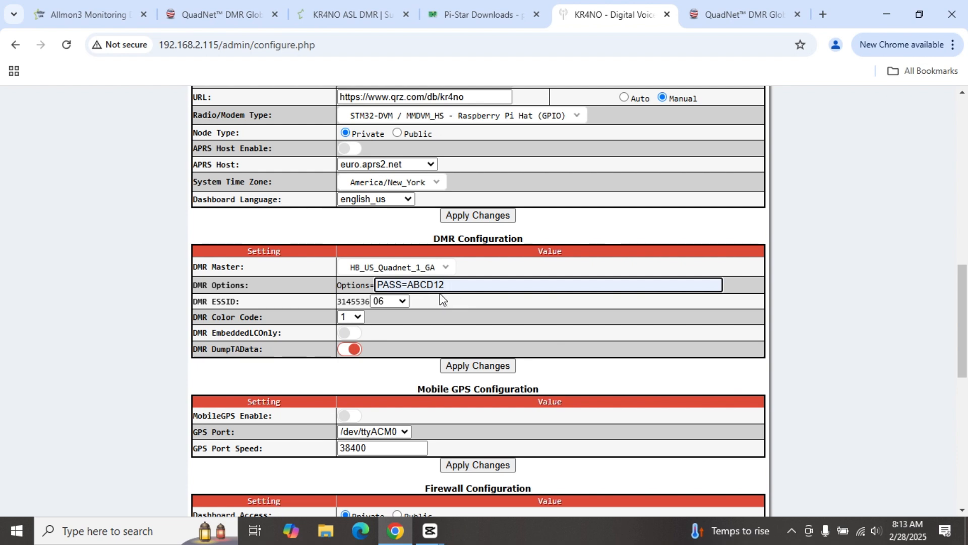
pyautogui.scroll(-5, 440, 293)
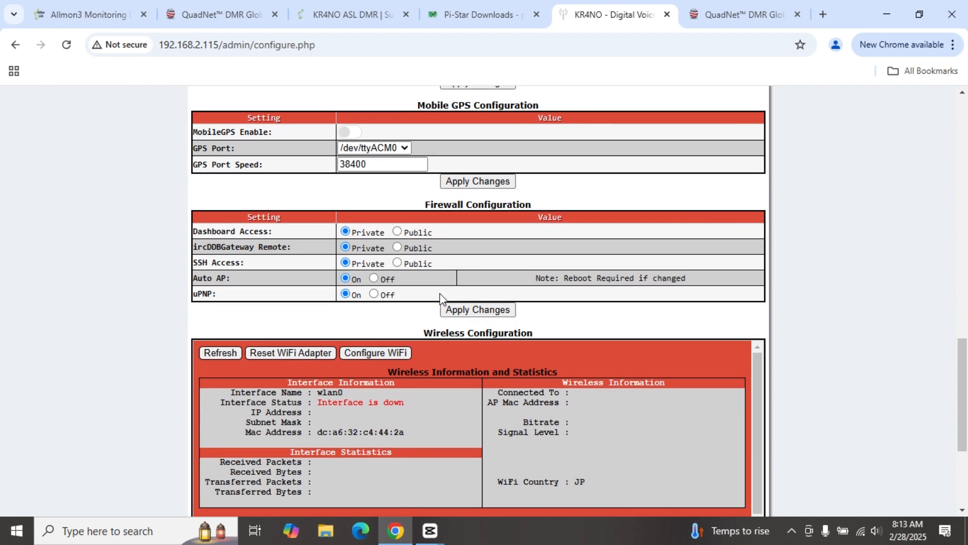
pyautogui.scroll(-1, 439, 294)
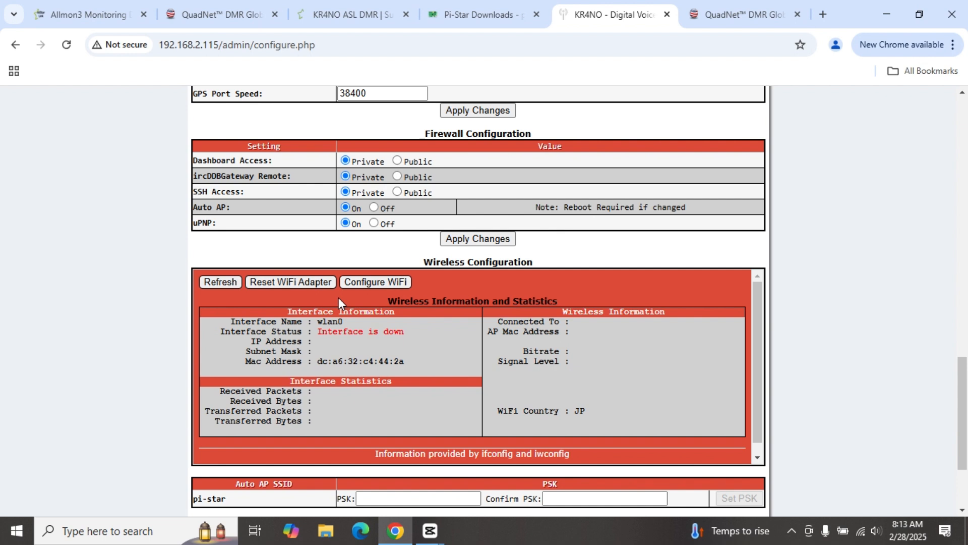
pyautogui.click(385, 282)
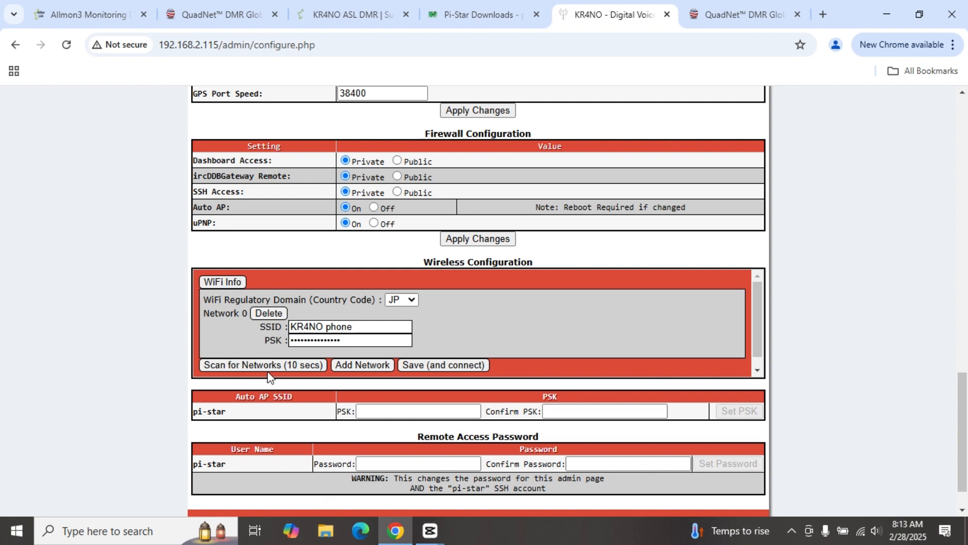
pyautogui.click(237, 281)
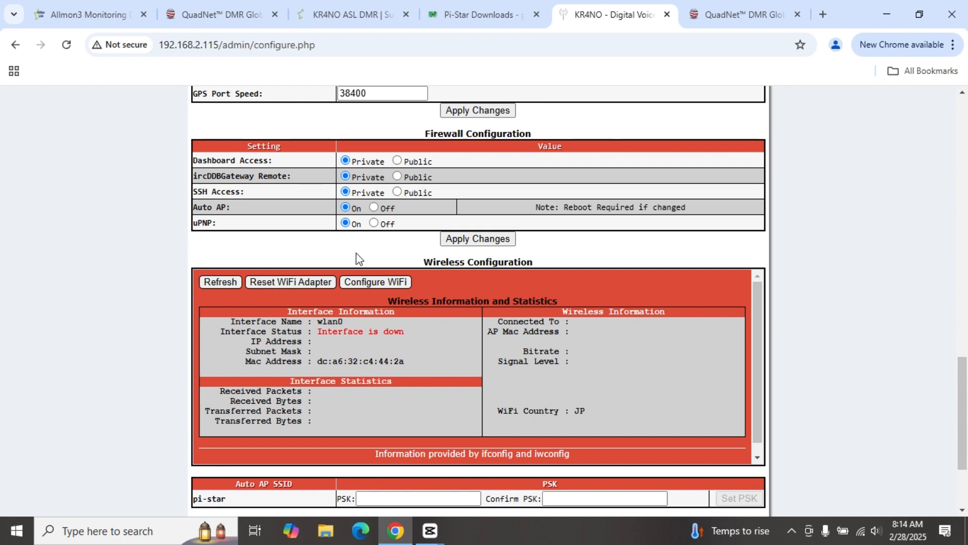
pyautogui.scroll(5, 425, 233)
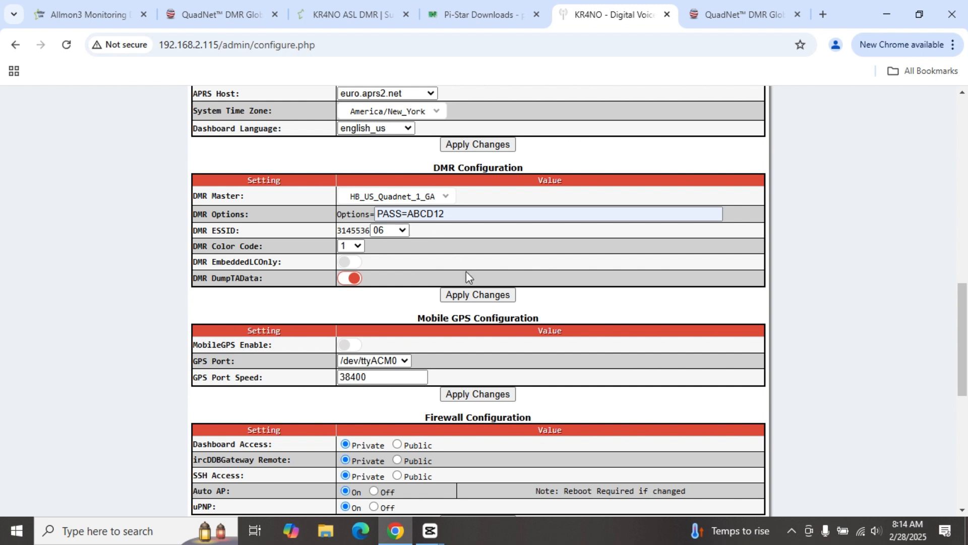
# Step: Apply the DMR configuration so the password option saves and services restart
pyautogui.click(477, 295)
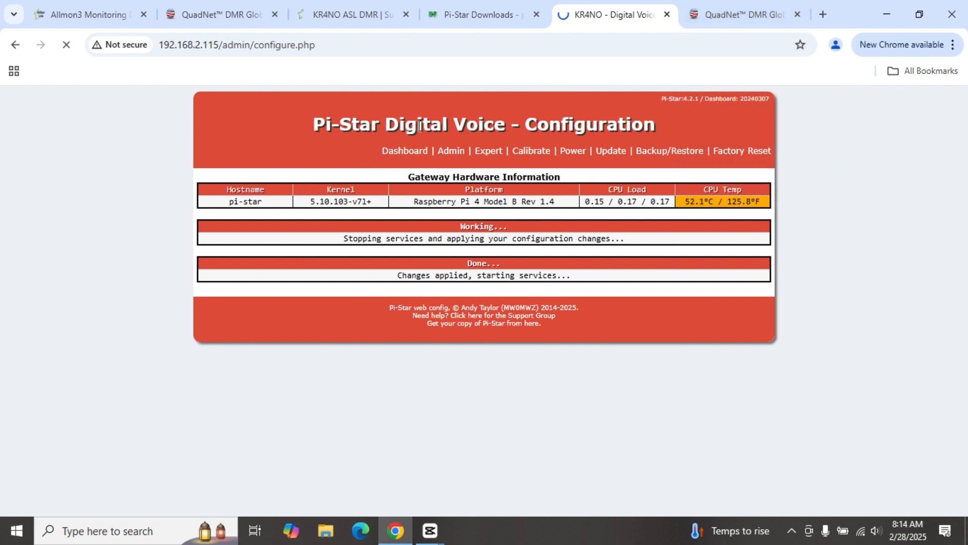
# Step: Check the main dashboard: DMR Net on HB US Quadnet 1 GA with TG 31451 traffic
pyautogui.click(411, 156)
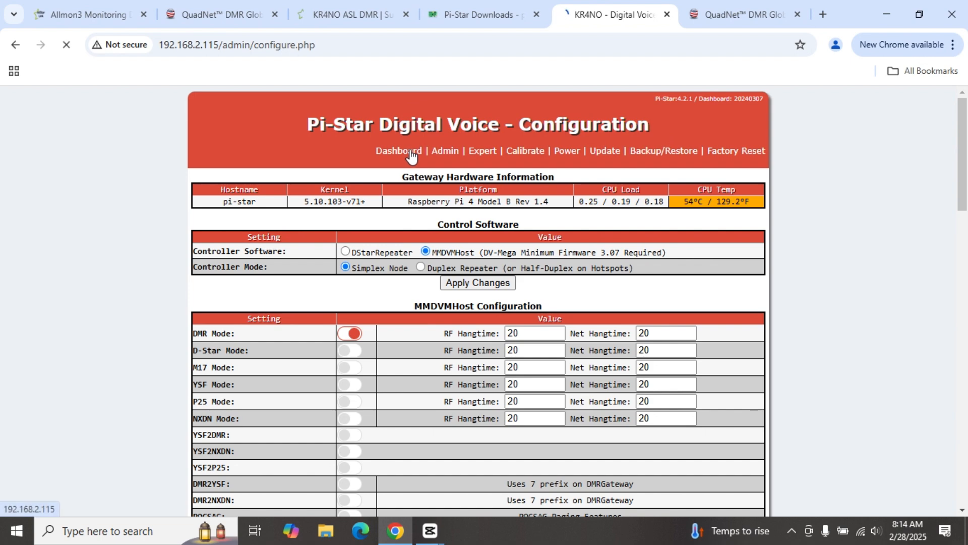
pyautogui.scroll(-3, 394, 177)
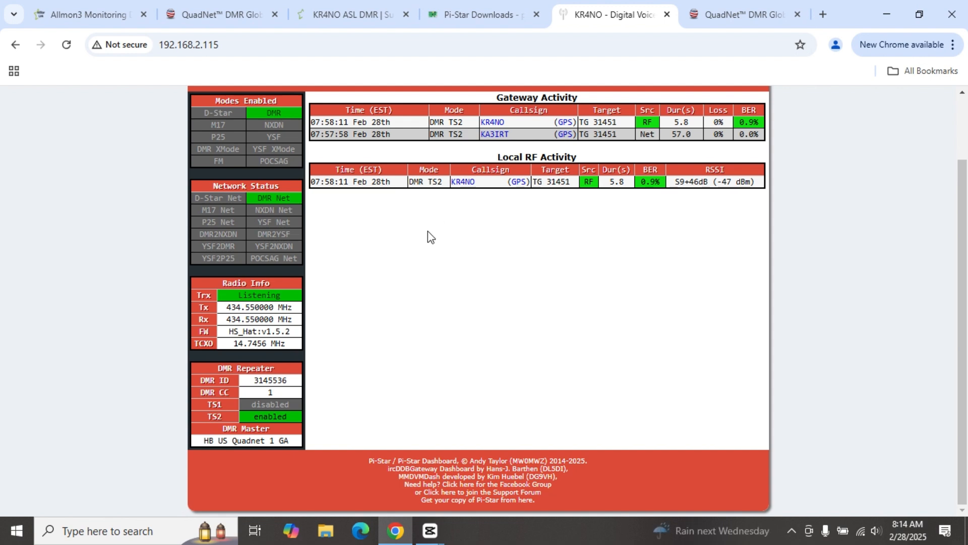
pyautogui.scroll(2, 435, 241)
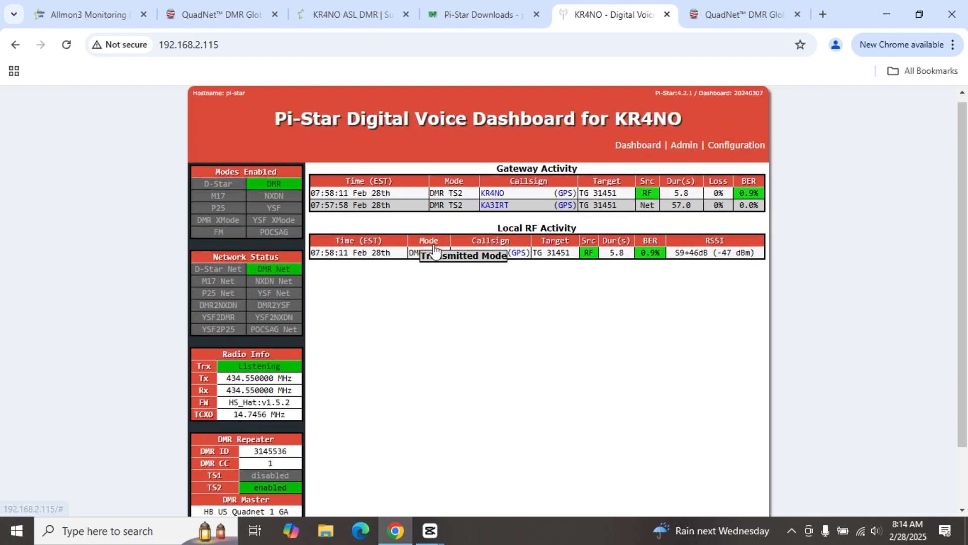
# Step: Locate the station's hotspot in QuadNet's Station HotSpots list, then return to its Pi-Star dashboard
pyautogui.click(728, 18)
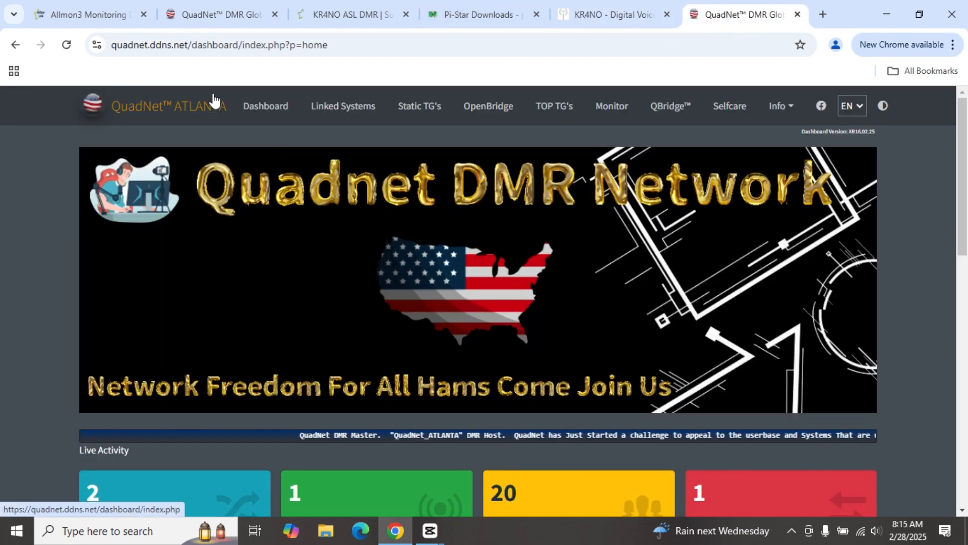
pyautogui.scroll(-7, 195, 109)
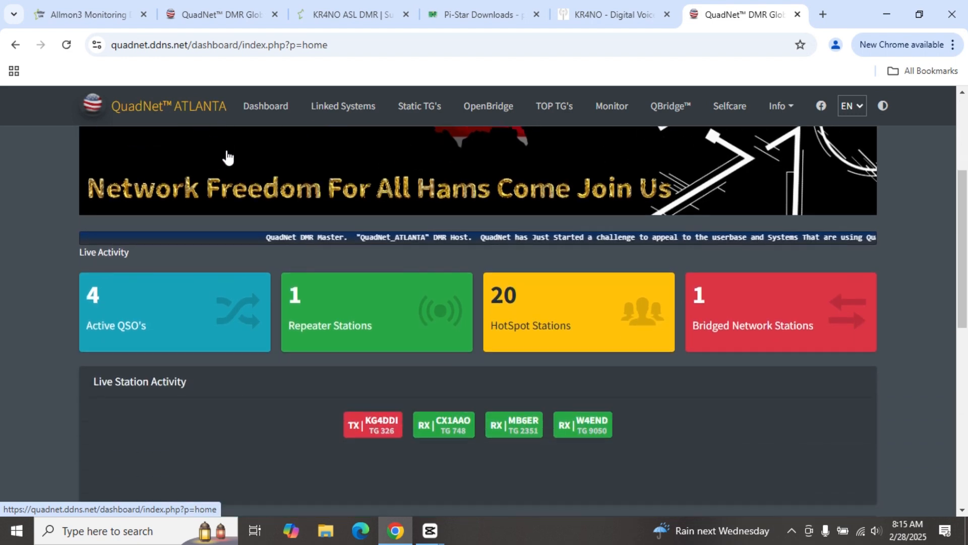
pyautogui.scroll(-7, 277, 183)
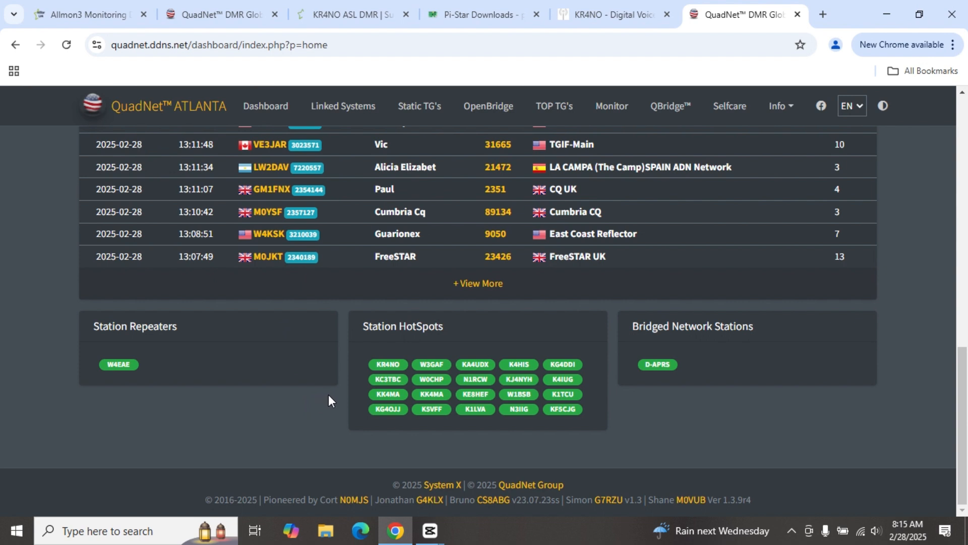
pyautogui.moveTo(393, 372)
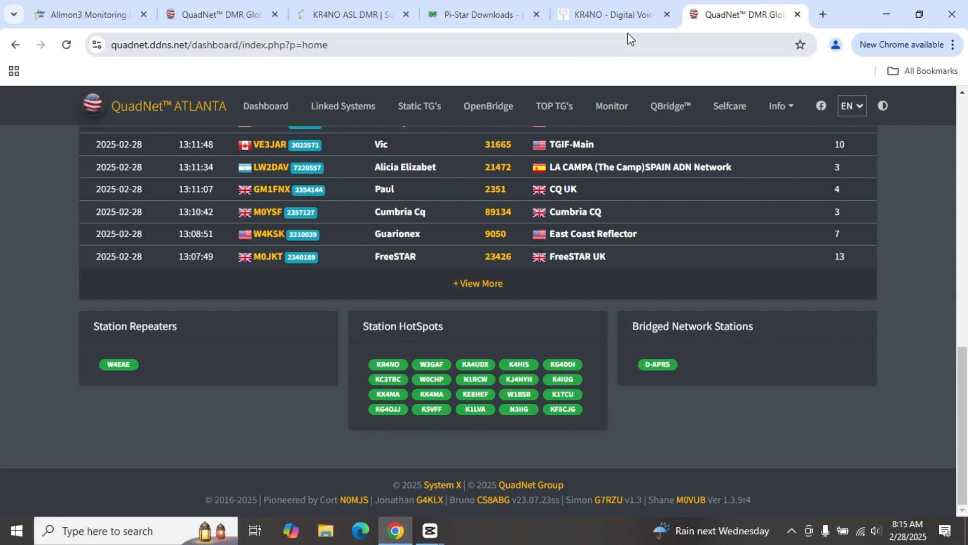
pyautogui.click(625, 20)
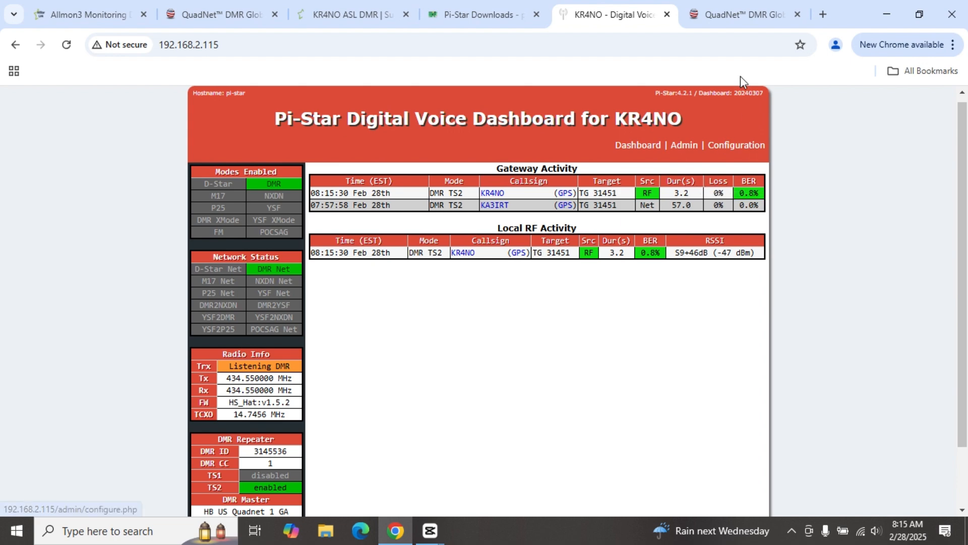
# Step: Show the QuadNet Last Heard Stations table with the station's TG 31451 transmission on top
pyautogui.click(742, 15)
pyautogui.scroll(4, 472, 248)
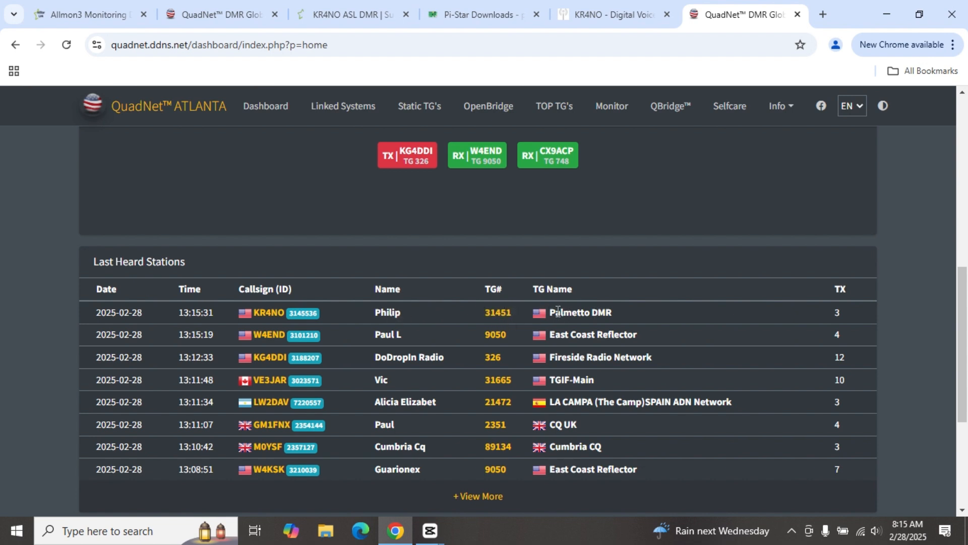
pyautogui.scroll(-4, 532, 257)
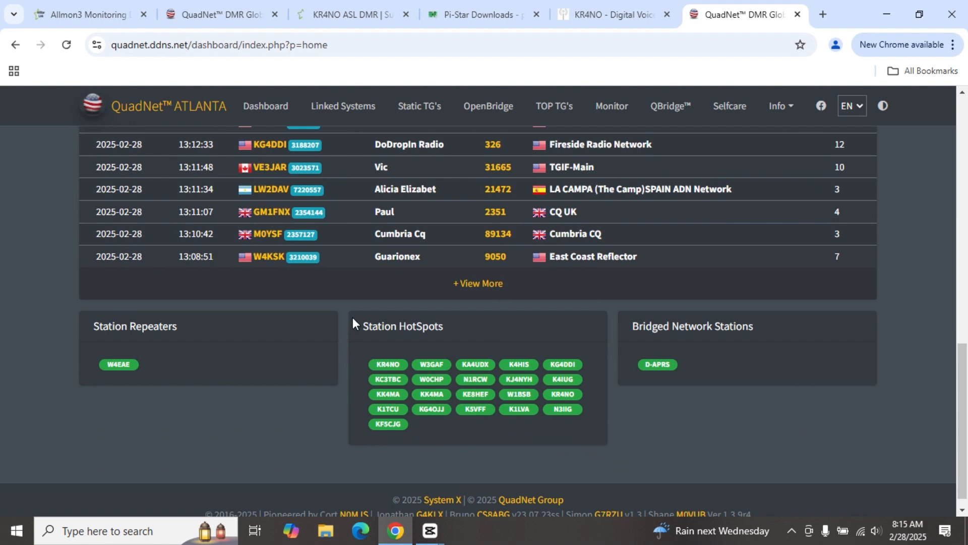
pyautogui.moveTo(569, 400)
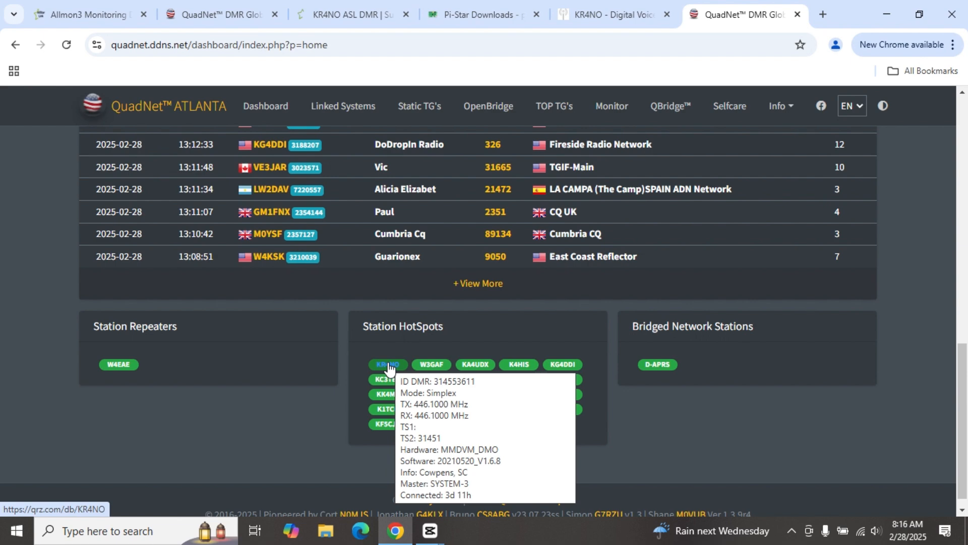
pyautogui.scroll(10, 726, 386)
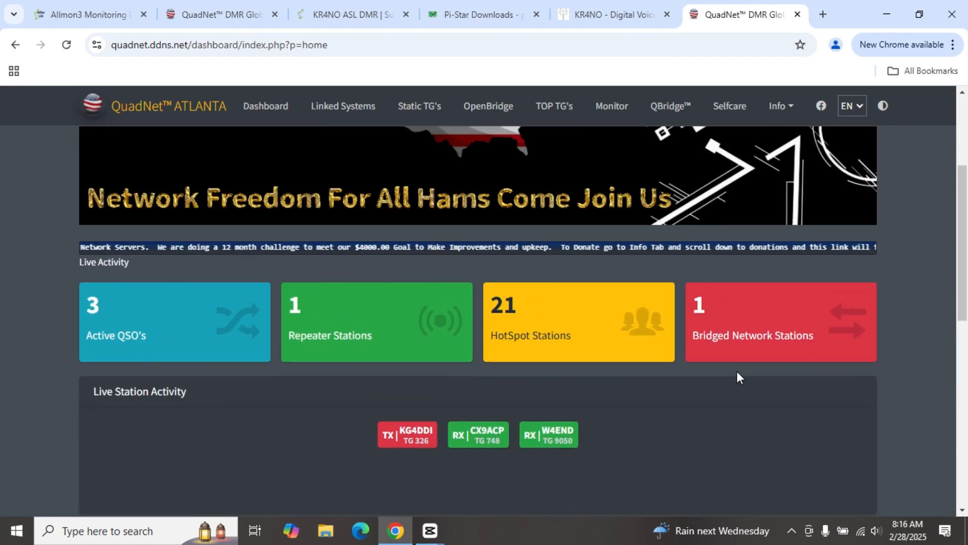
pyautogui.scroll(4, 742, 384)
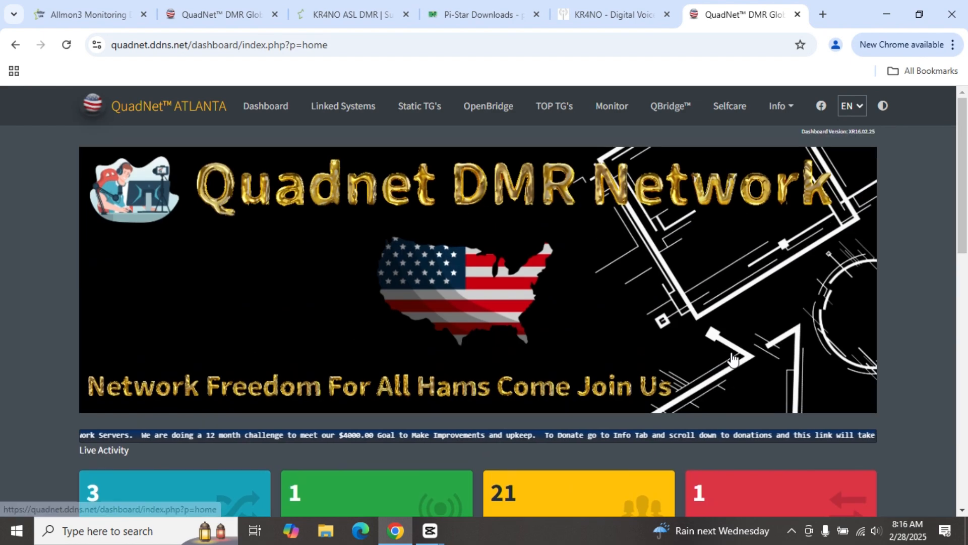
# Step: Open the Selfcare login page and enter the station's callsign and account password
pyautogui.click(733, 108)
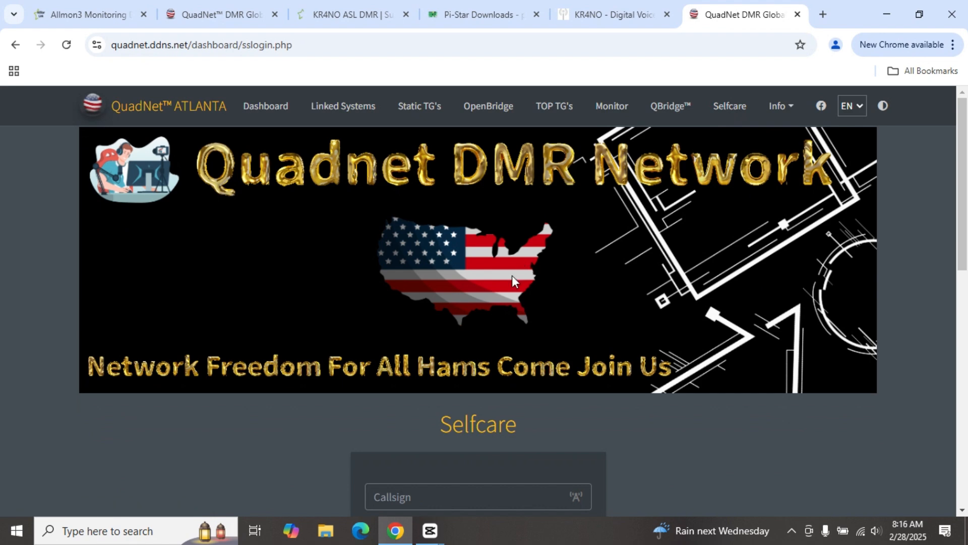
pyautogui.scroll(-4, 535, 322)
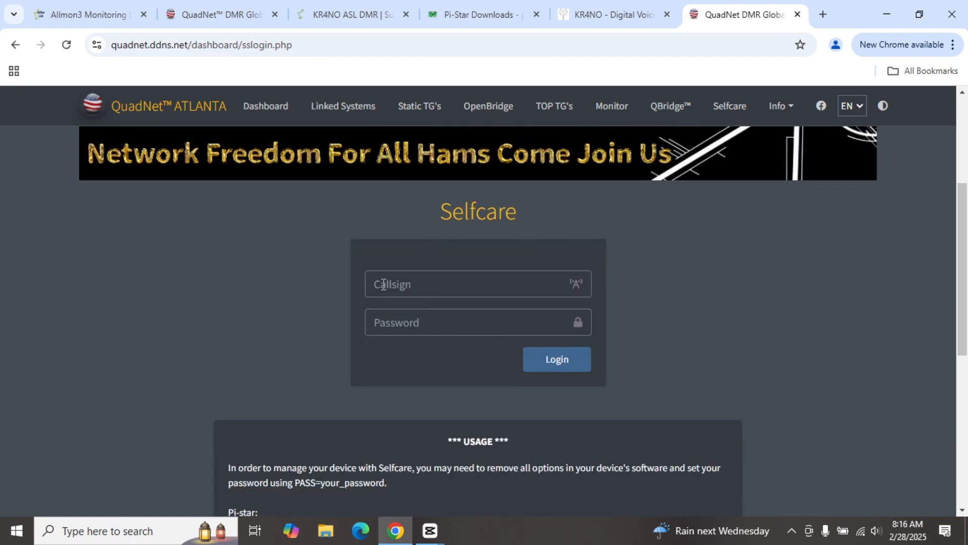
pyautogui.click(383, 285)
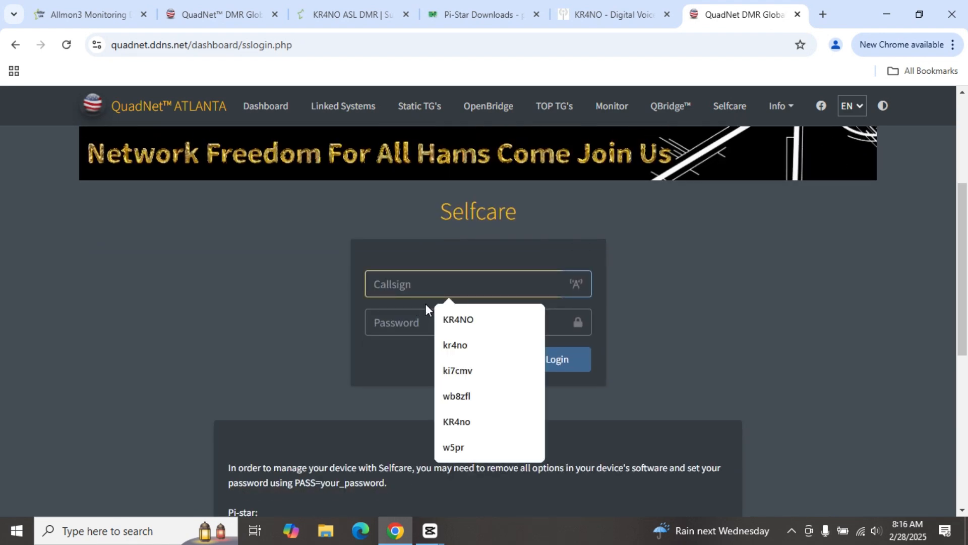
pyautogui.write('KR4NO')
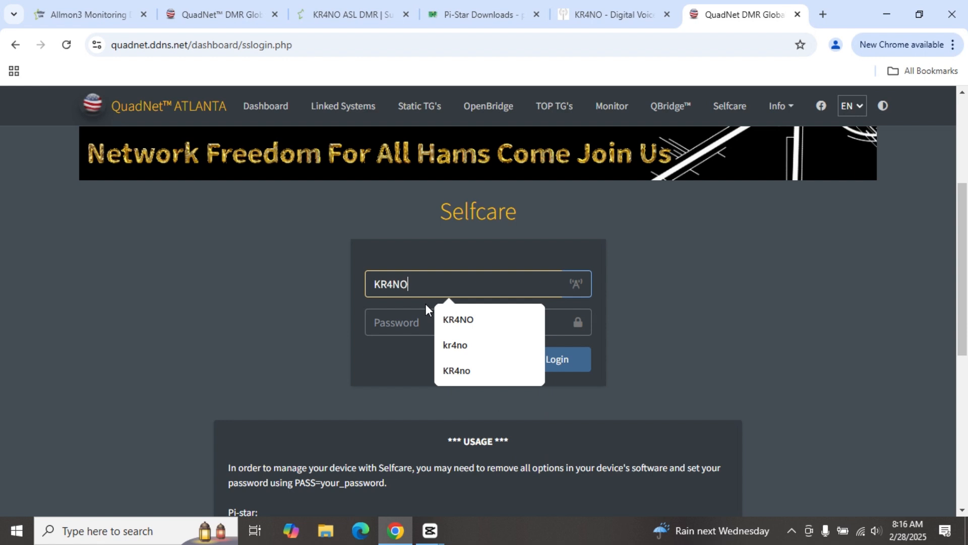
pyautogui.press('Tab')
pyautogui.write('p')
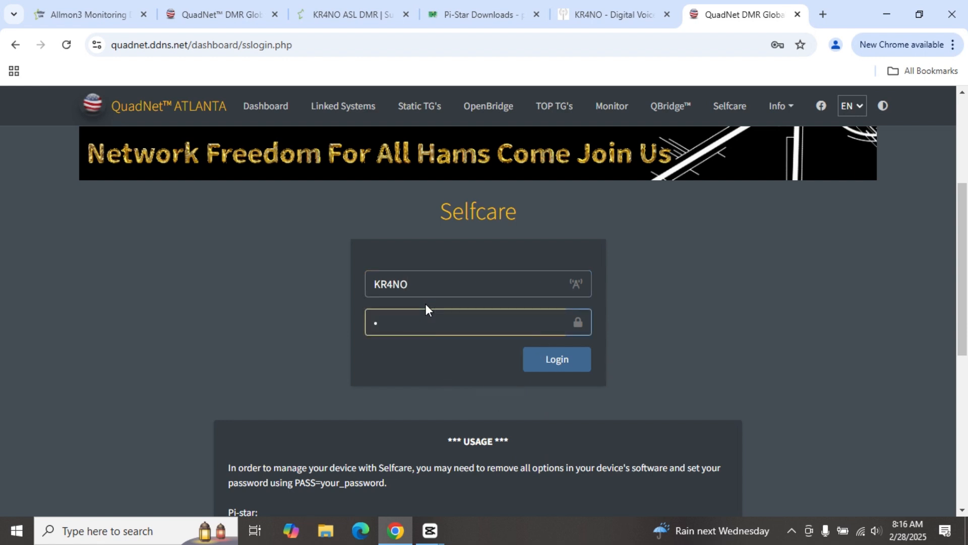
pyautogui.write('asswor')
# Step: Log in to Selfcare and enter 31451 as the first static talkgroup
pyautogui.click(544, 358)
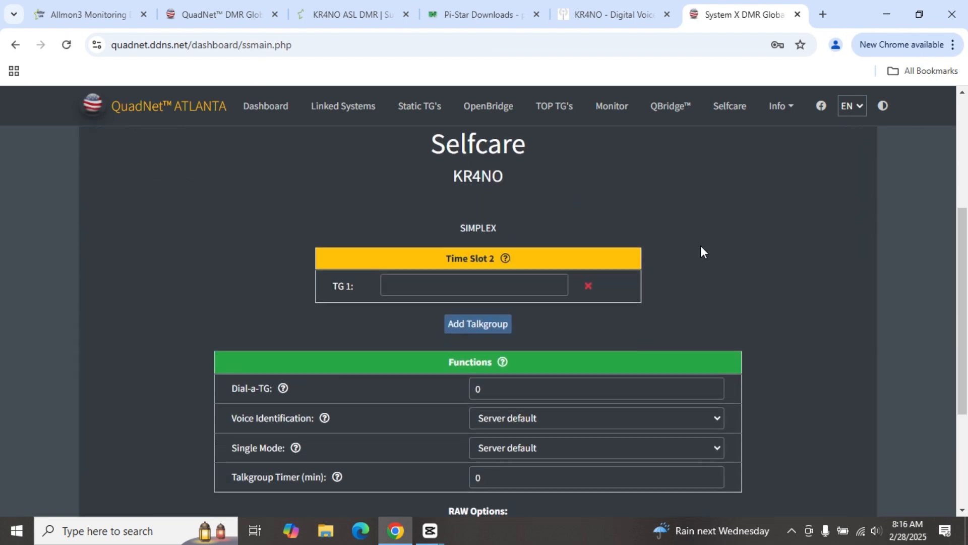
pyautogui.scroll(-1, 701, 252)
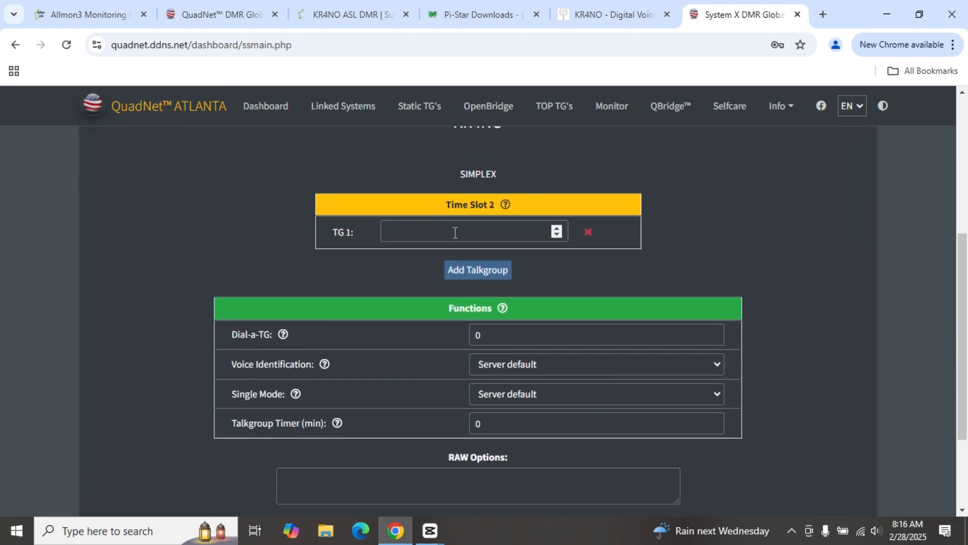
pyautogui.click(424, 228)
pyautogui.scroll(-2, 423, 228)
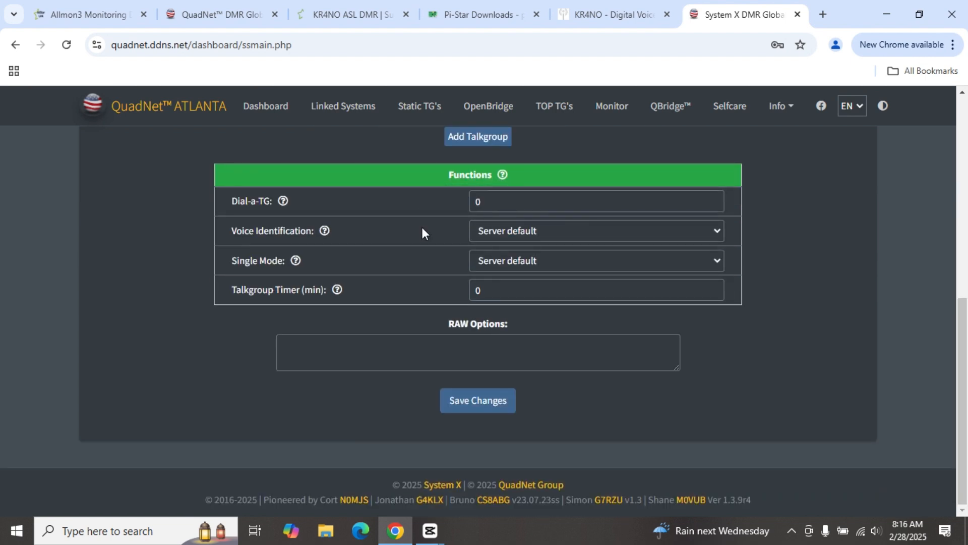
pyautogui.scroll(3, 422, 227)
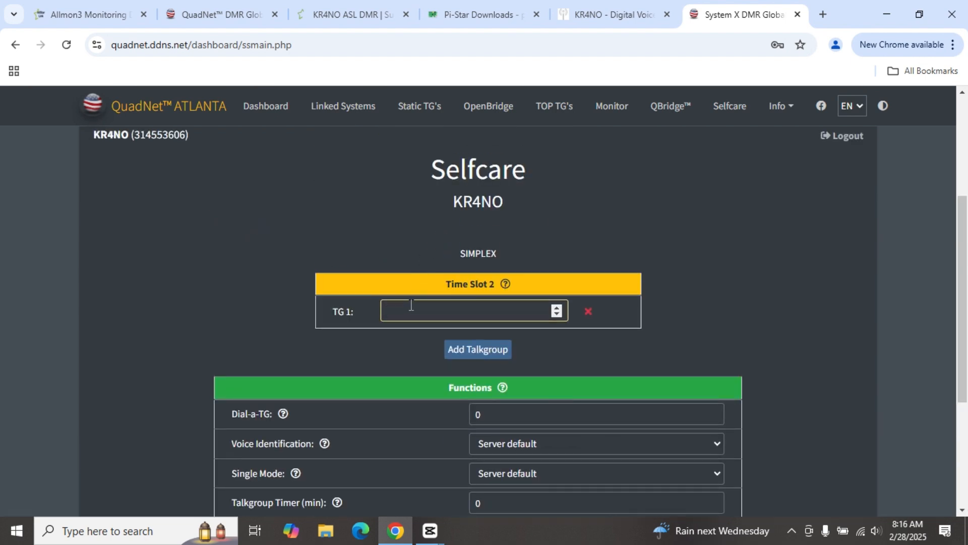
pyautogui.write('31451')
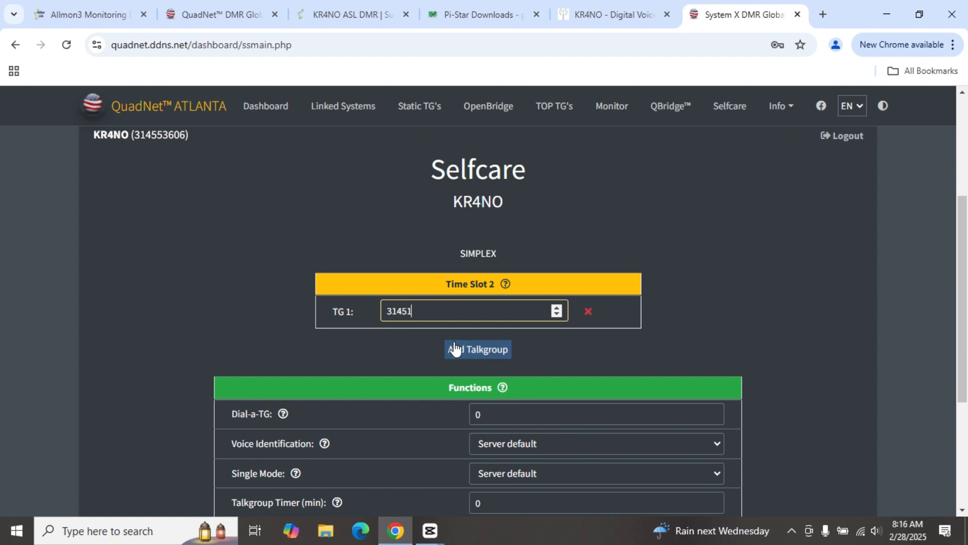
# Step: Remove the extra TG 2 row (31452) and save the talkgroup changes
pyautogui.click(482, 350)
pyautogui.click(391, 339)
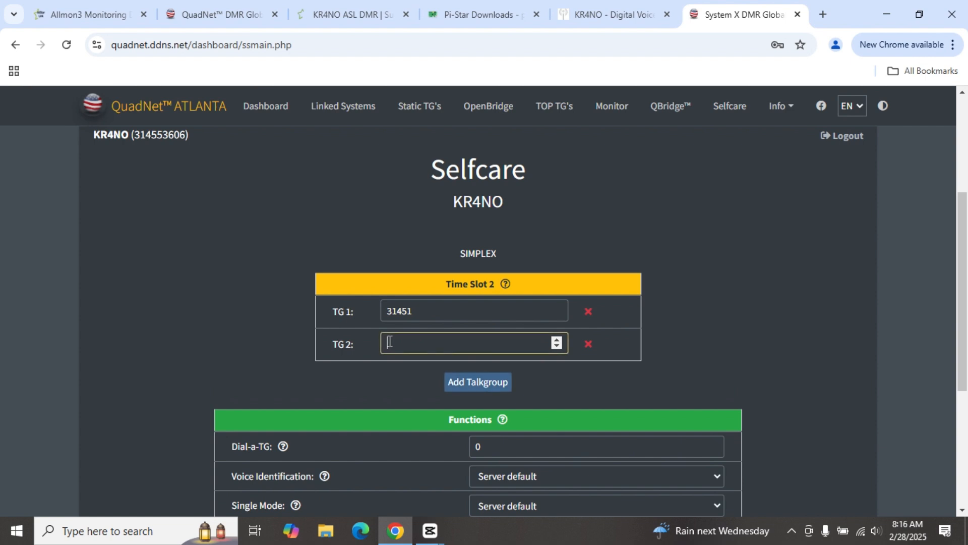
pyautogui.write('31452')
pyautogui.click(585, 345)
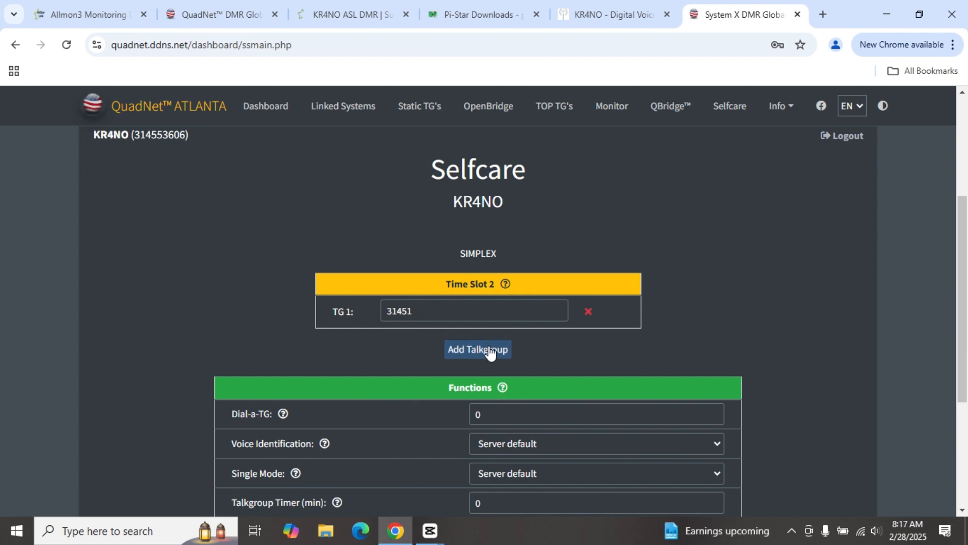
pyautogui.scroll(-4, 490, 353)
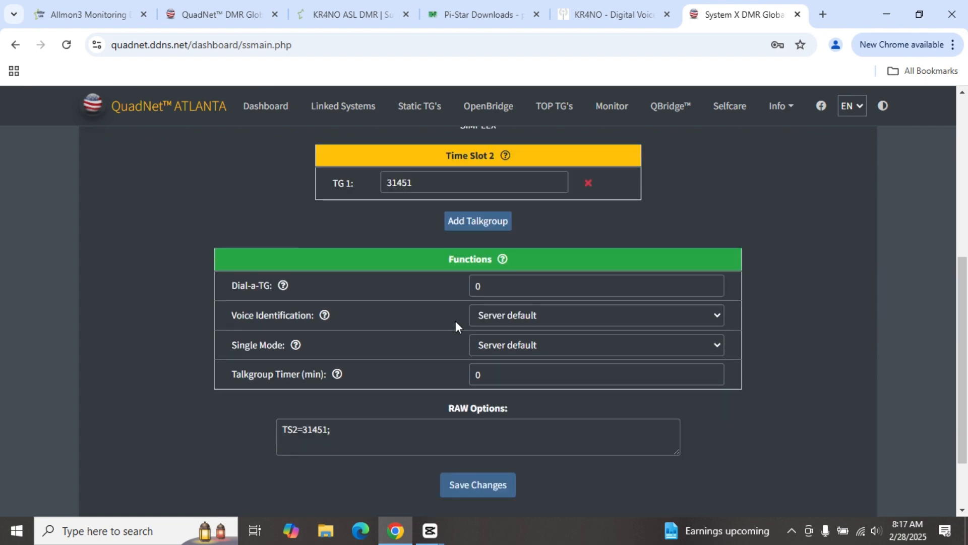
pyautogui.click(478, 401)
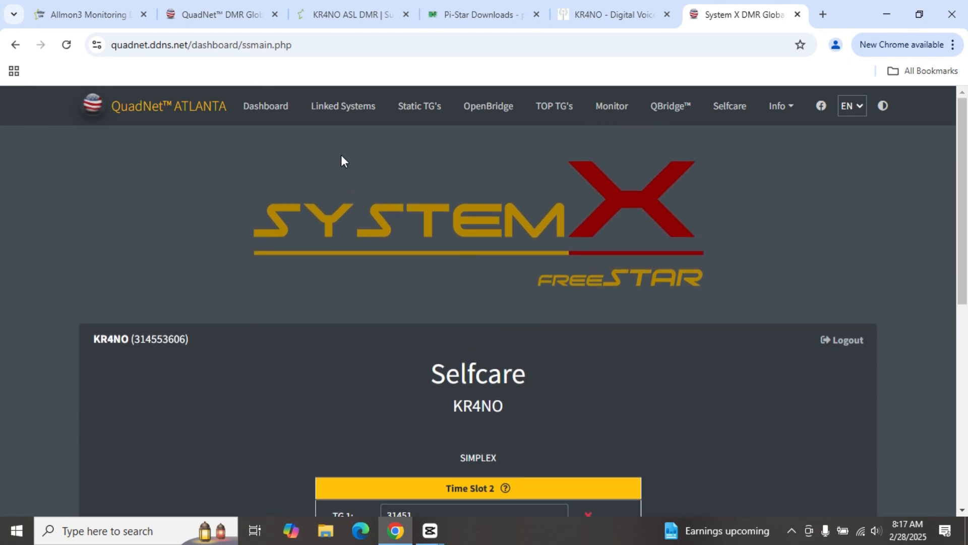
# Step: Return to the QuadNet home dashboard and review its Last Heard Stations table
pyautogui.click(271, 107)
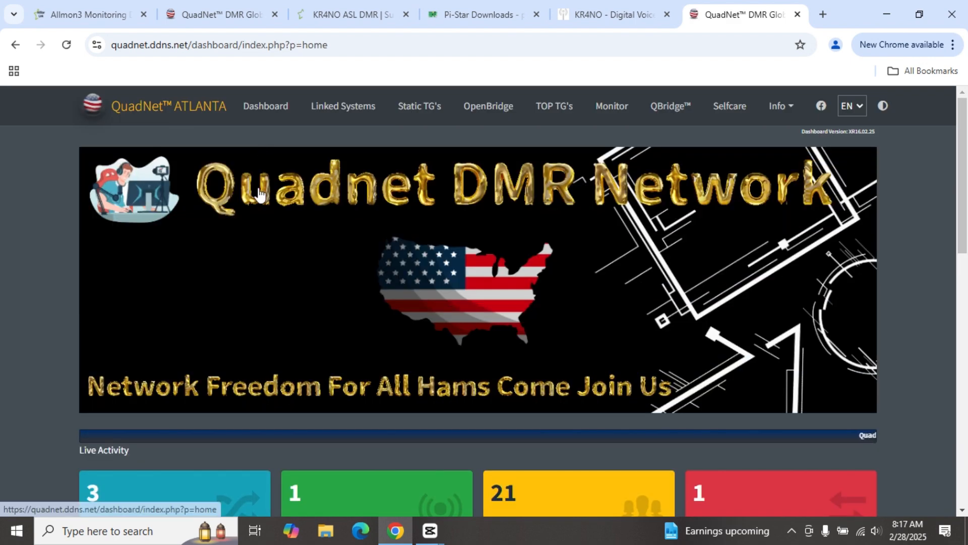
pyautogui.scroll(-3, 259, 195)
pyautogui.scroll(-3, 260, 195)
pyautogui.scroll(-3, 260, 195)
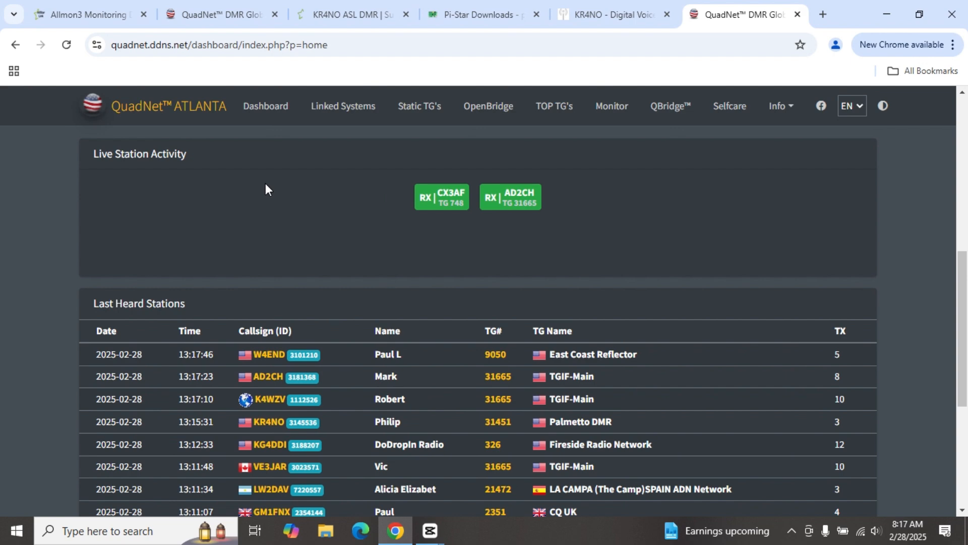
pyautogui.scroll(3, 346, 174)
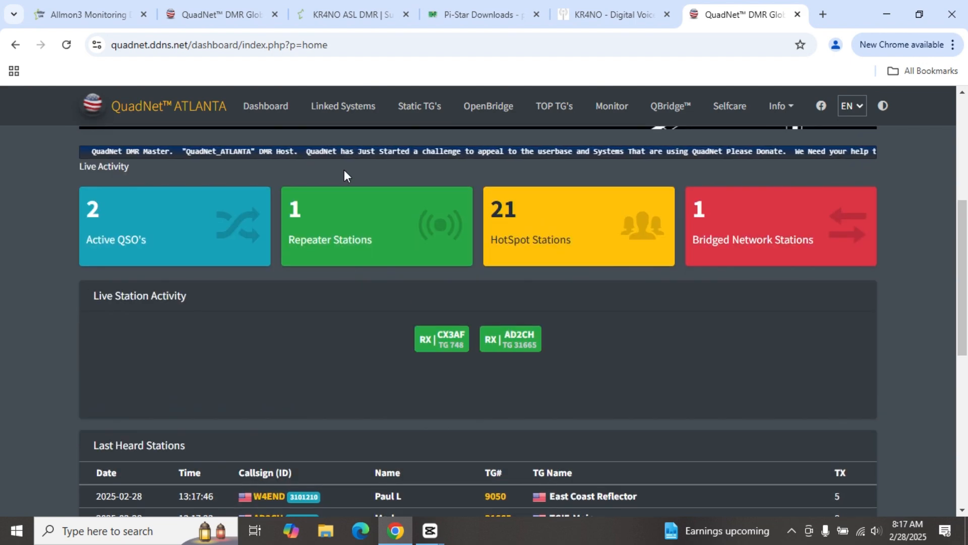
pyautogui.scroll(5, 350, 182)
# Step: Reload the dashboard and recheck Last Heard for the TG 31451 Palmetto DMR entry
pyautogui.click(262, 116)
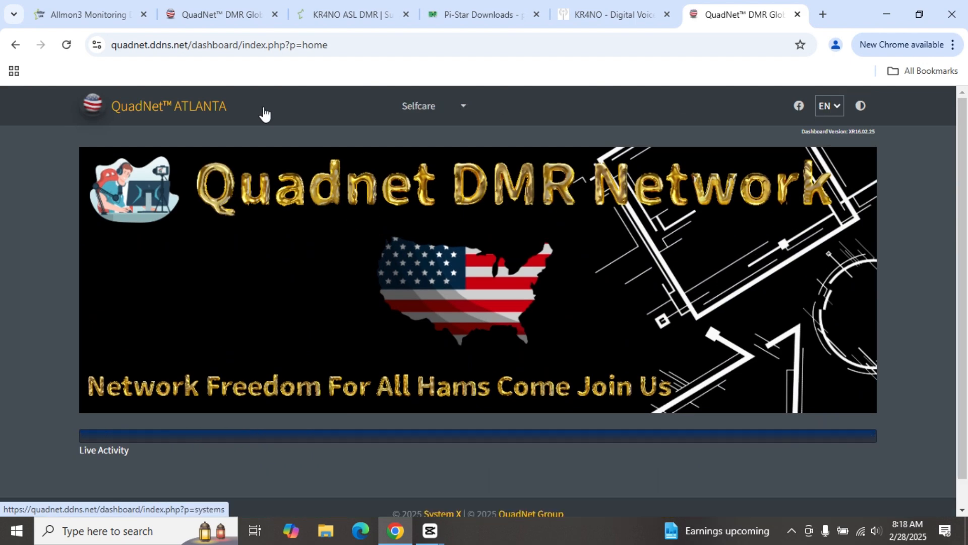
pyautogui.scroll(-5, 283, 172)
pyautogui.scroll(-3, 284, 169)
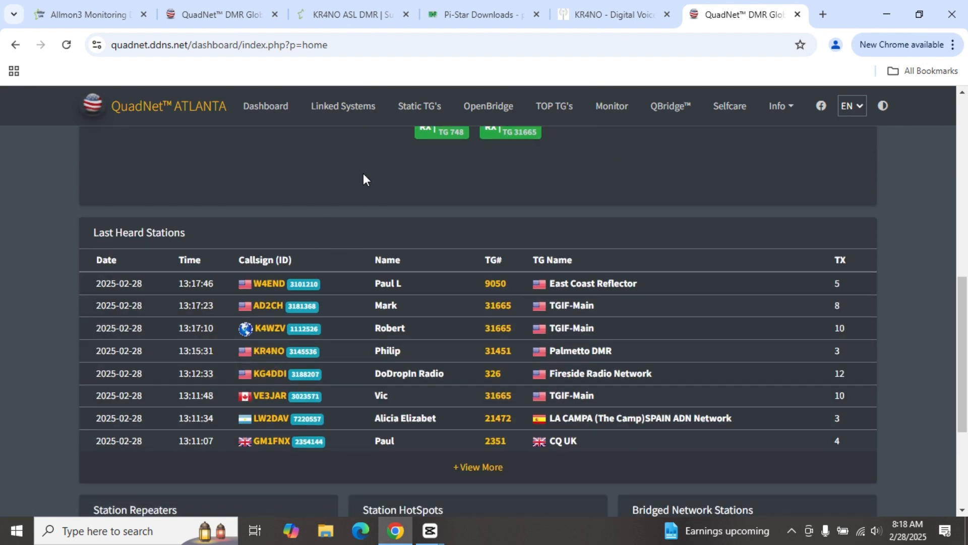
pyautogui.scroll(3, 362, 175)
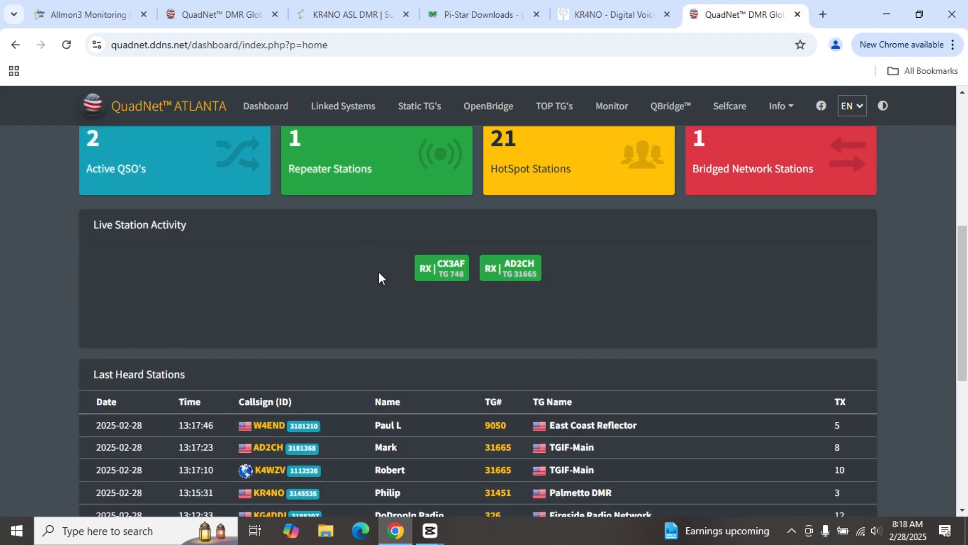
pyautogui.scroll(-3, 378, 257)
pyautogui.scroll(2, 364, 211)
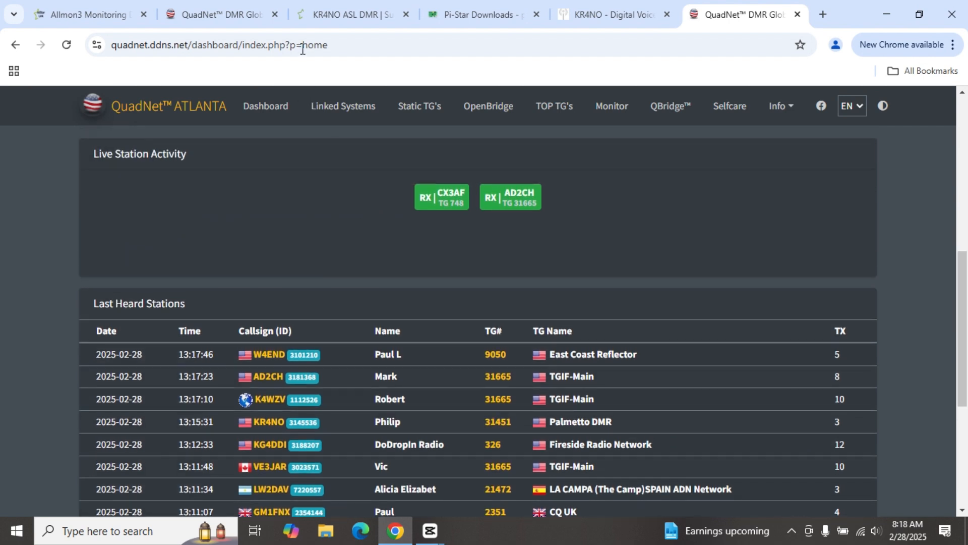
# Step: Switch to the second QuadNet tab, which shows an "Aw, Snap!" out-of-memory error
pyautogui.click(251, 12)
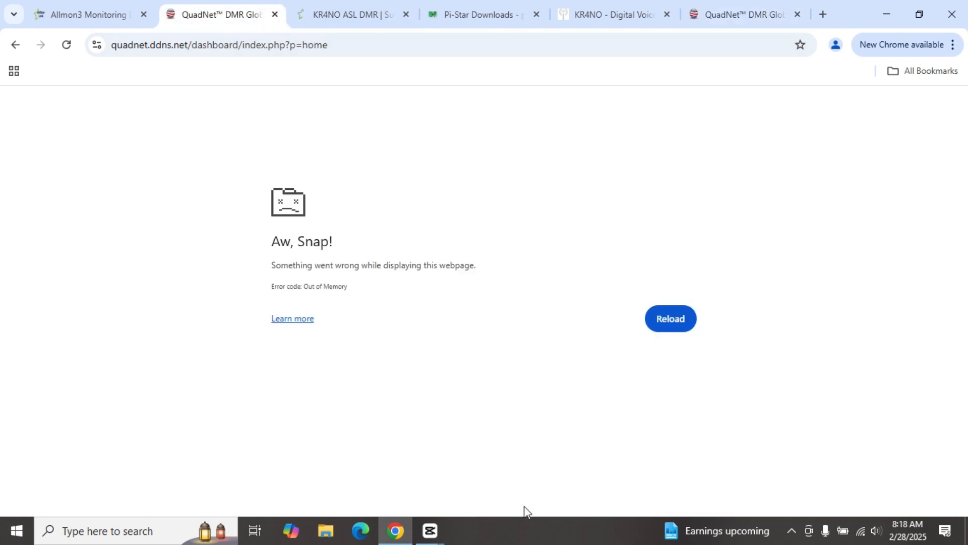